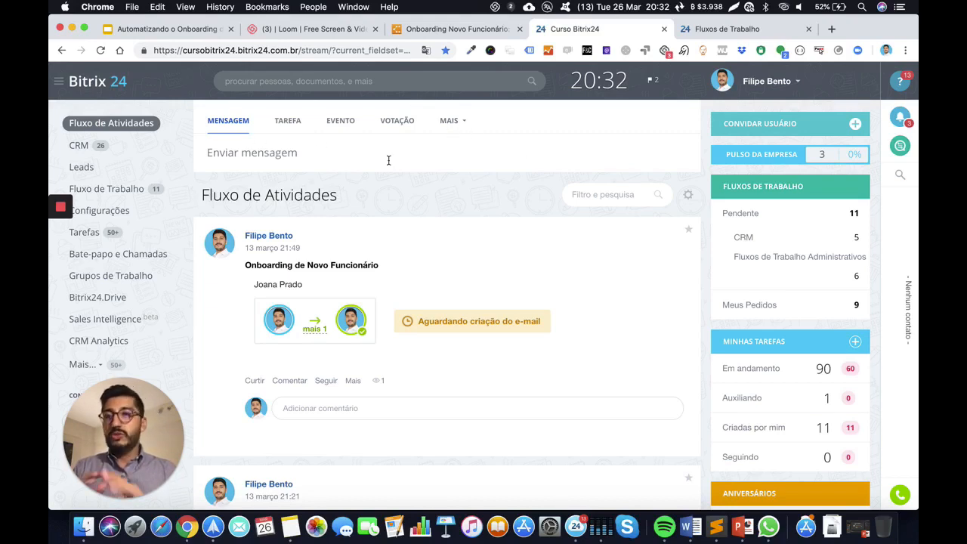
# Start the Onboarding de Novo Funcionário process from MAIS > Processos and enter the employee's full name
pyautogui.click(451, 122)
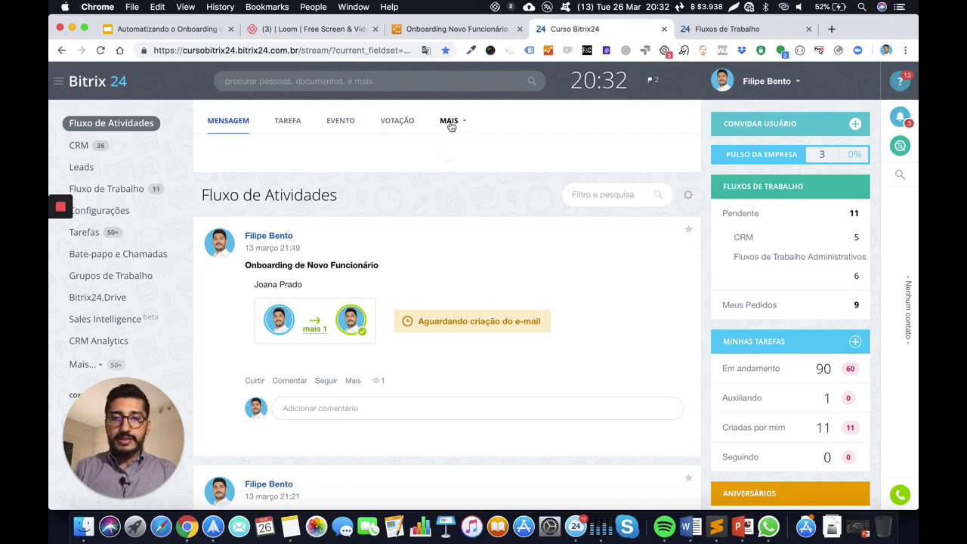
pyautogui.click(444, 216)
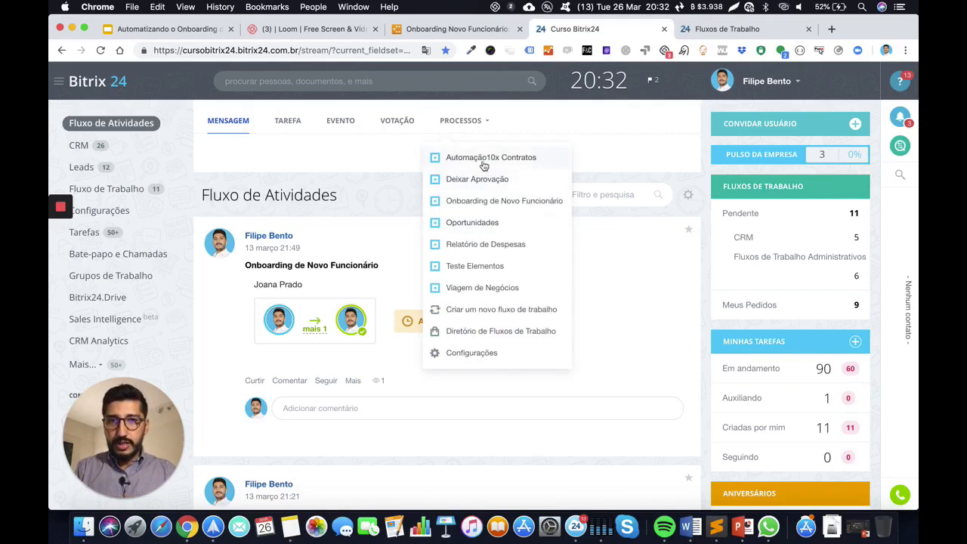
pyautogui.click(468, 202)
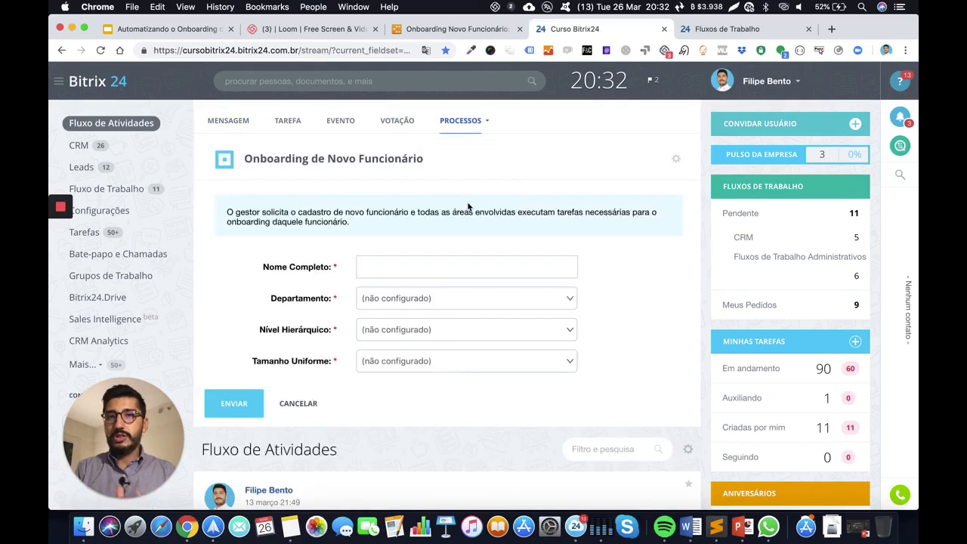
pyautogui.click(406, 270)
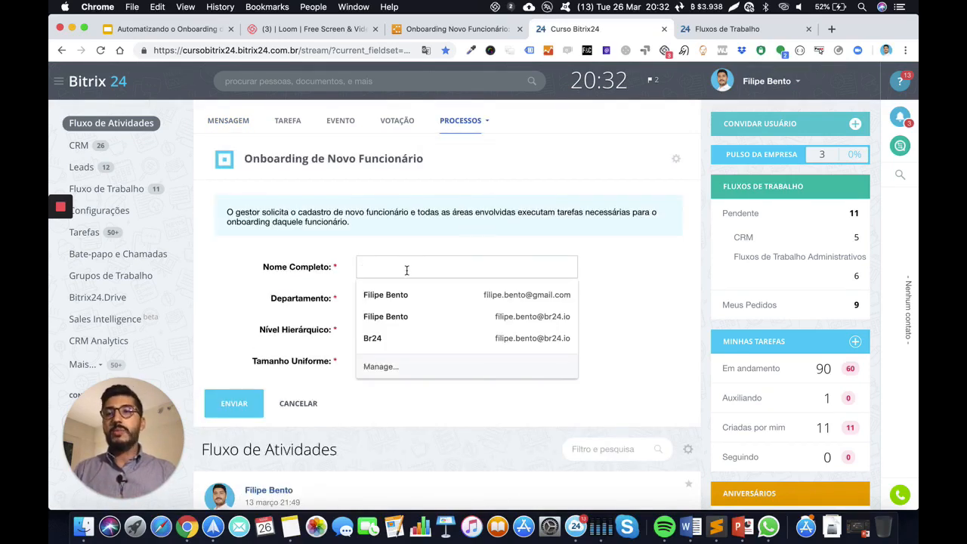
pyautogui.click(615, 273)
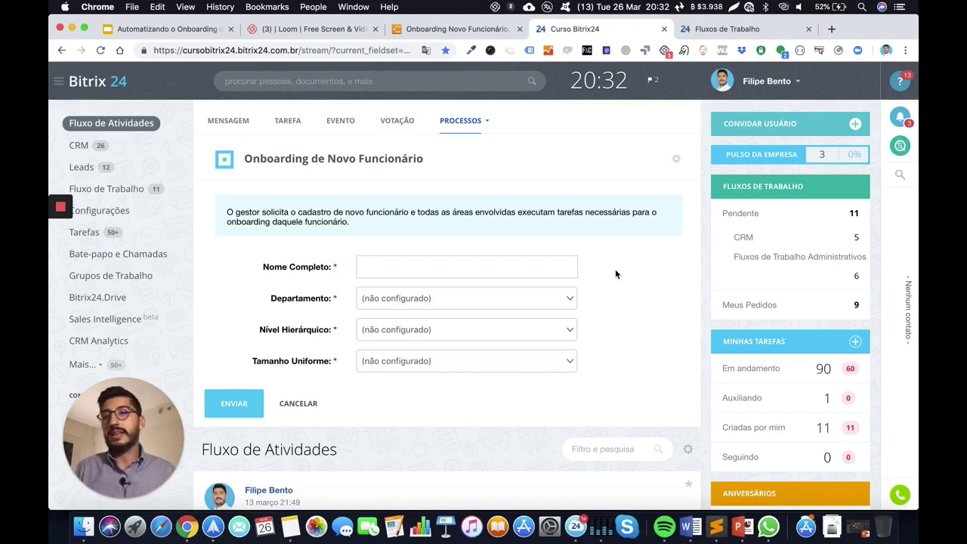
pyautogui.click(485, 274)
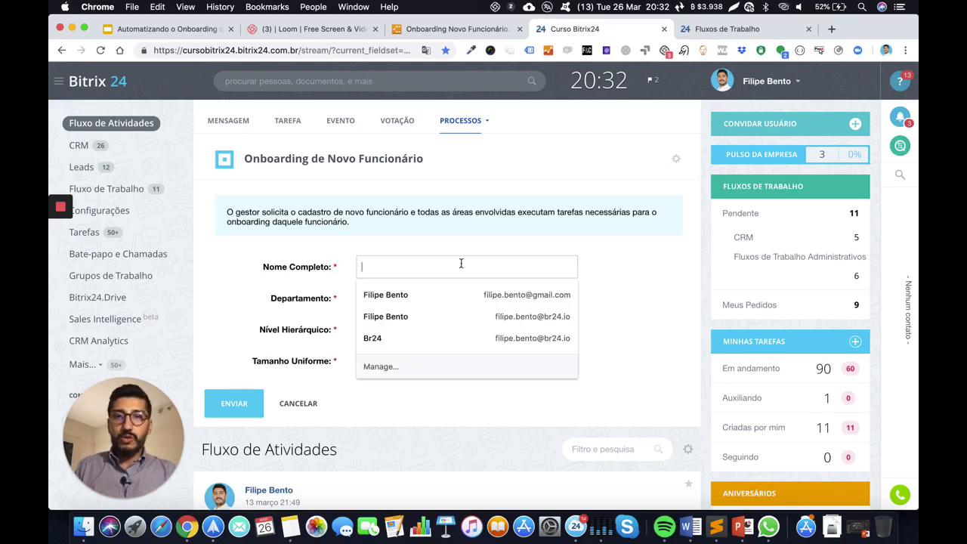
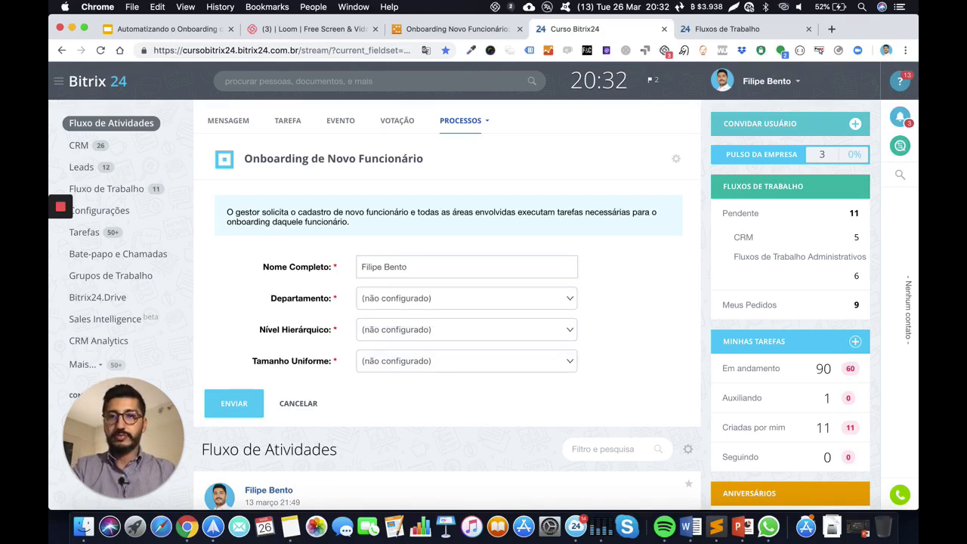
# Choose department Comercial [40], level Gerente and uniform size G, then submit the form
pyautogui.click(452, 296)
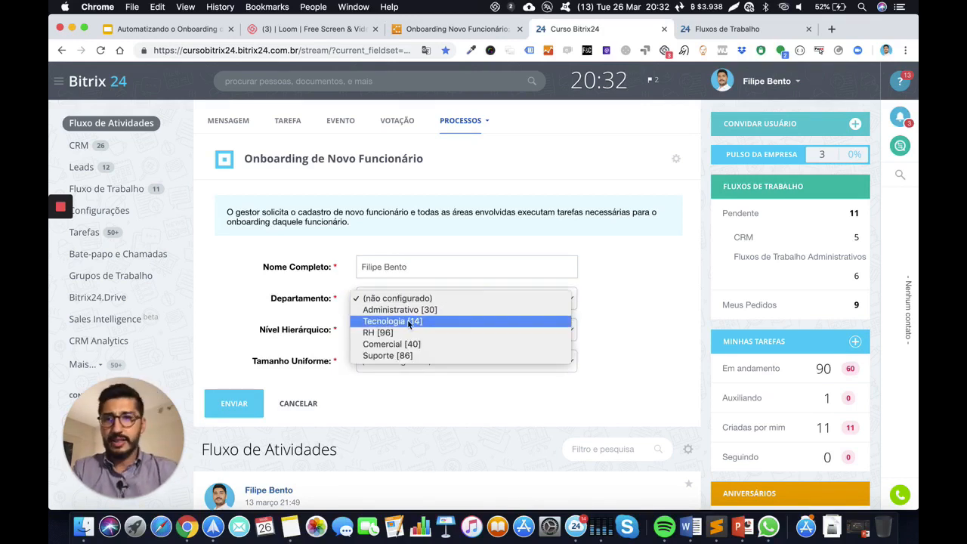
pyautogui.click(393, 344)
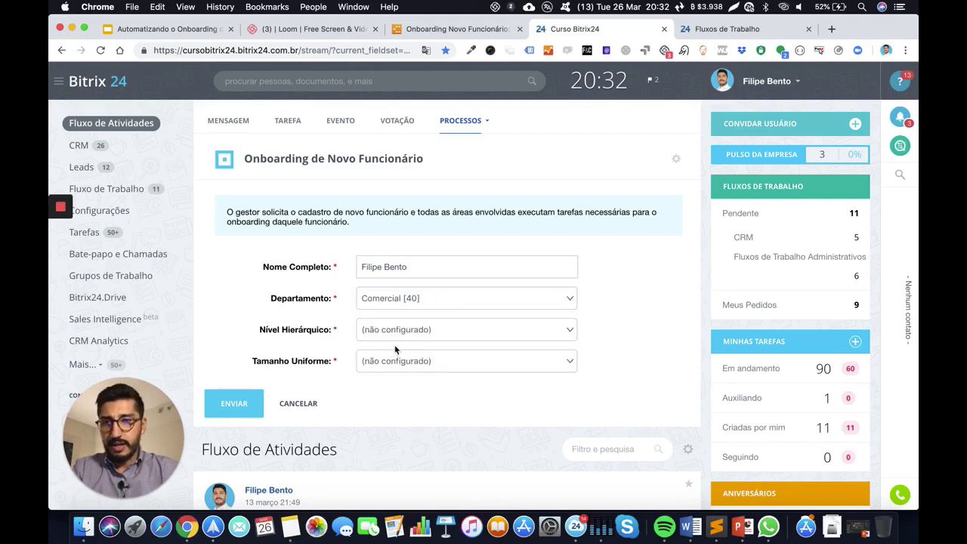
pyautogui.click(396, 333)
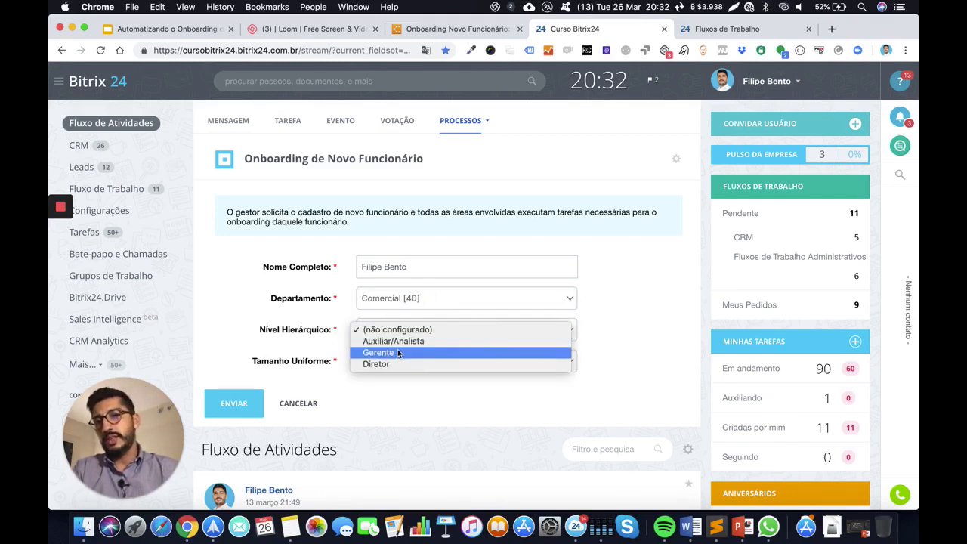
pyautogui.click(398, 353)
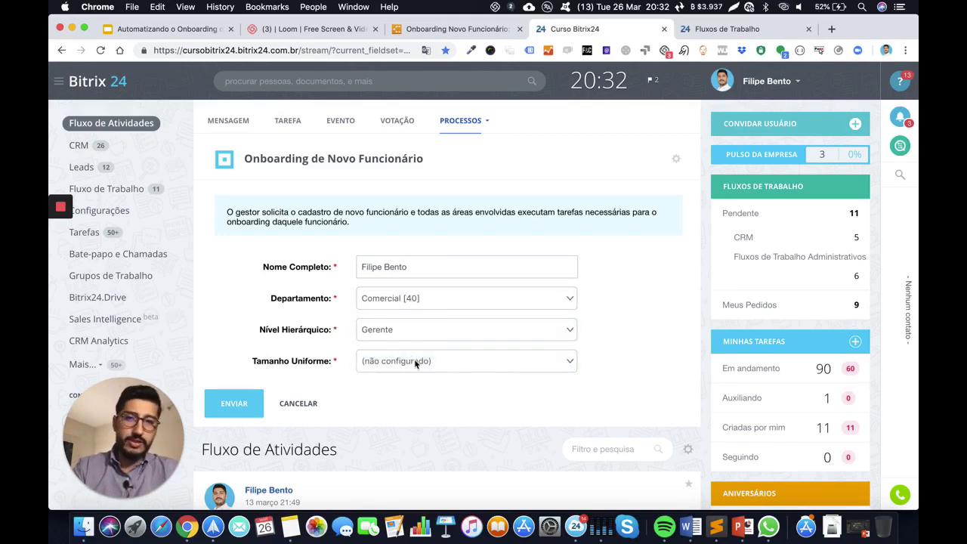
pyautogui.click(412, 361)
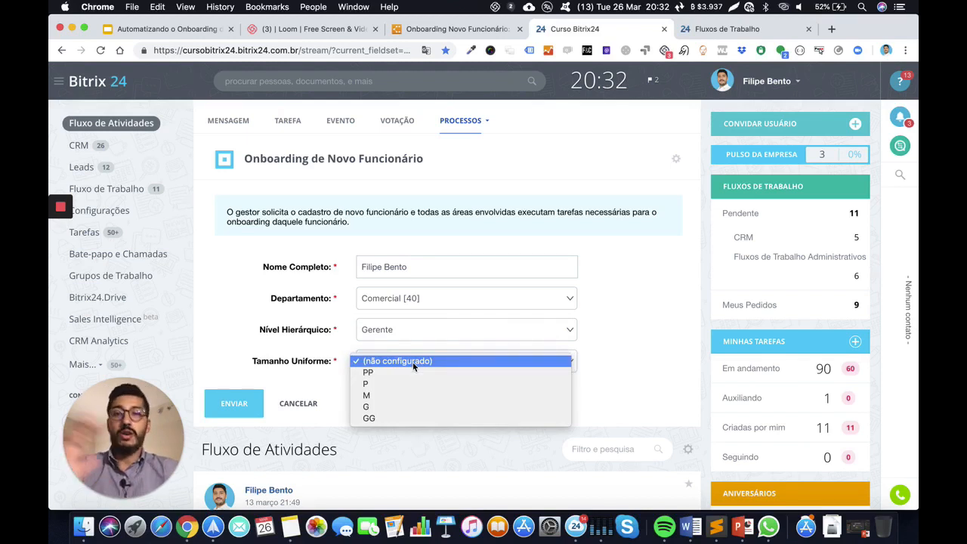
pyautogui.click(391, 406)
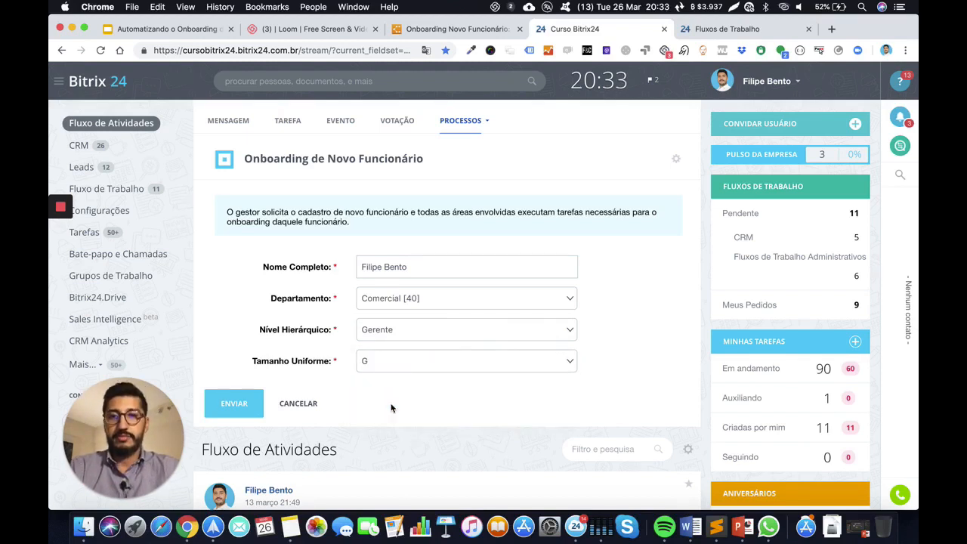
pyautogui.click(248, 404)
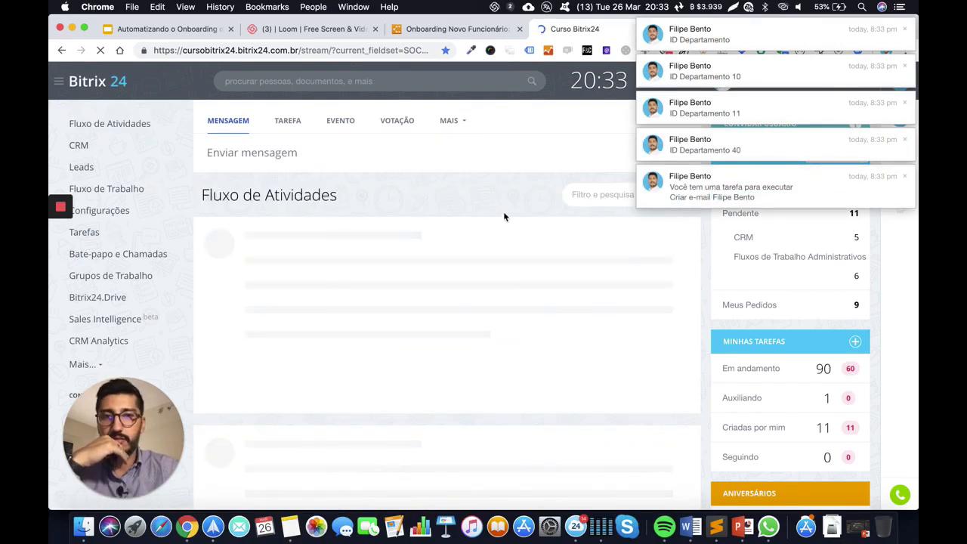
# Dismiss the four ID Departamento notification pop-ups
pyautogui.click(904, 140)
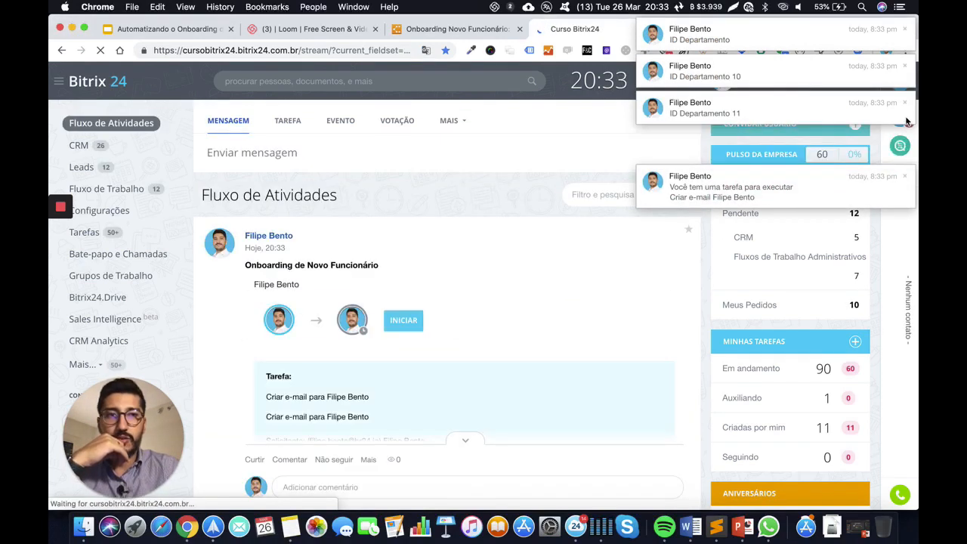
pyautogui.click(904, 103)
pyautogui.click(904, 66)
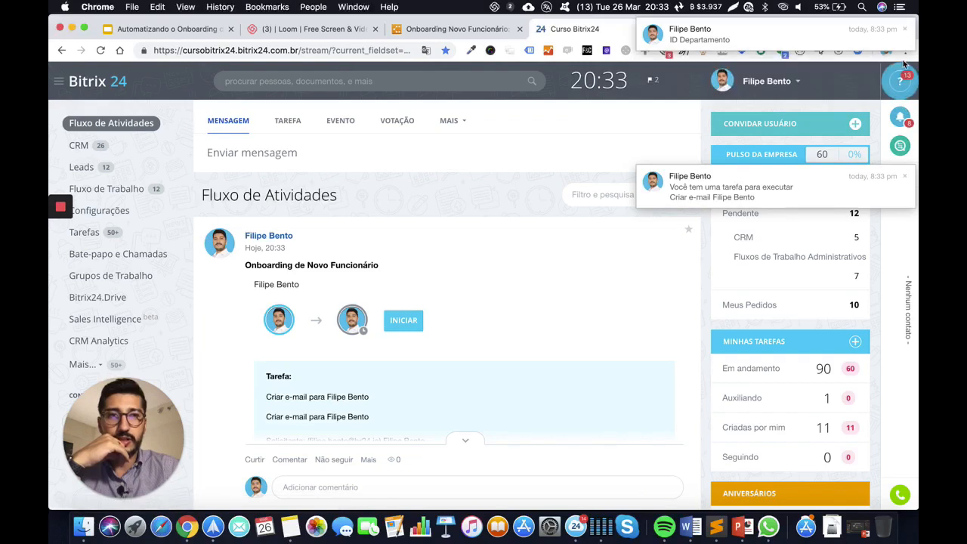
pyautogui.click(904, 29)
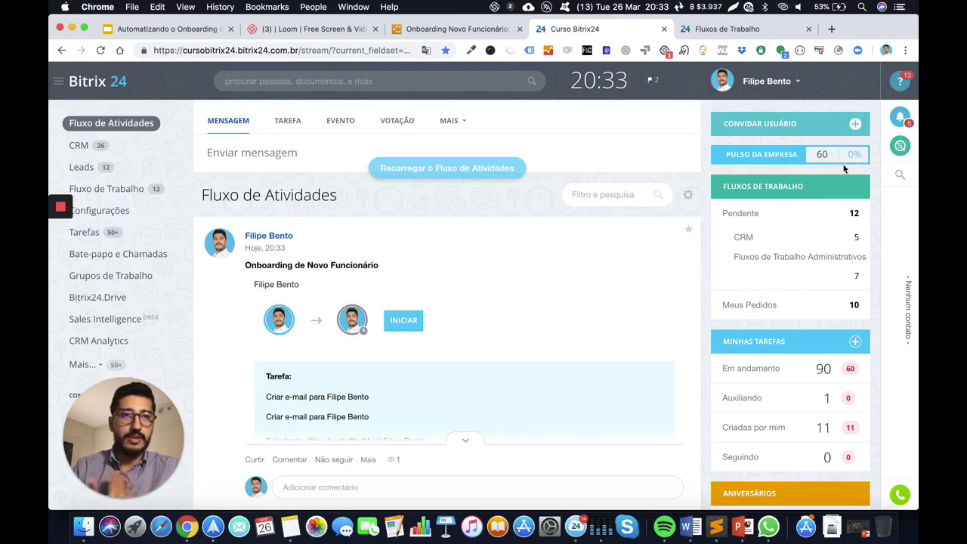
# View all notifications in the desktop app, then close it and return to the activity stream
pyautogui.click(900, 116)
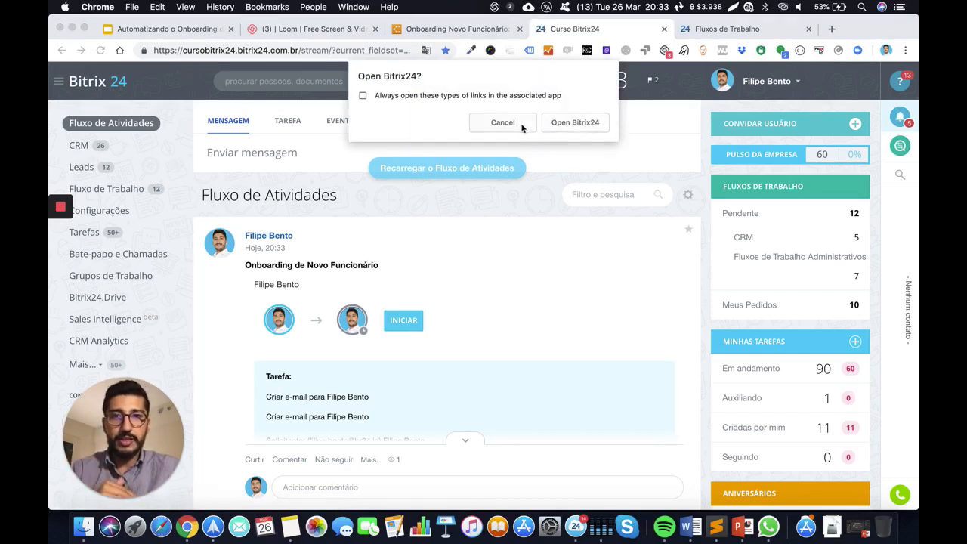
pyautogui.click(580, 123)
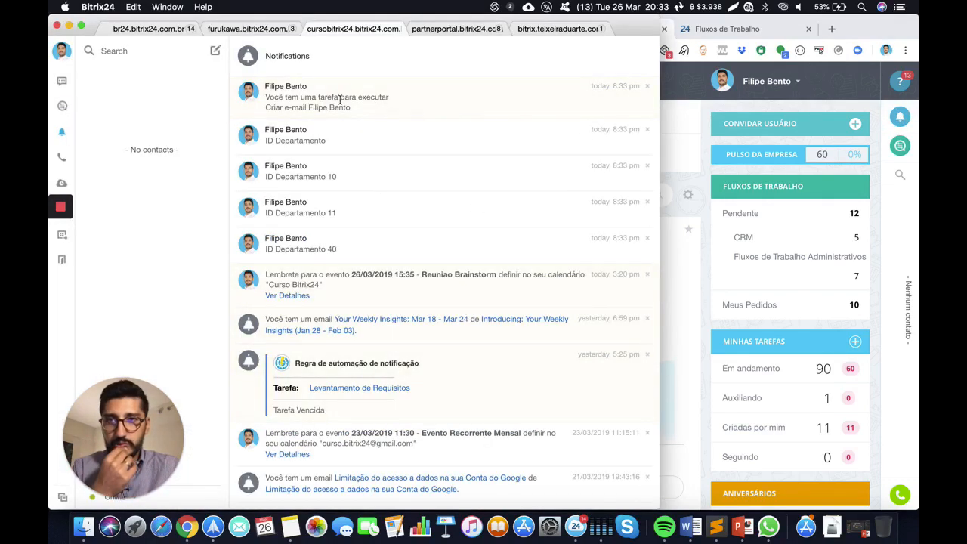
pyautogui.click(56, 26)
pyautogui.scroll(-2, 494, 233)
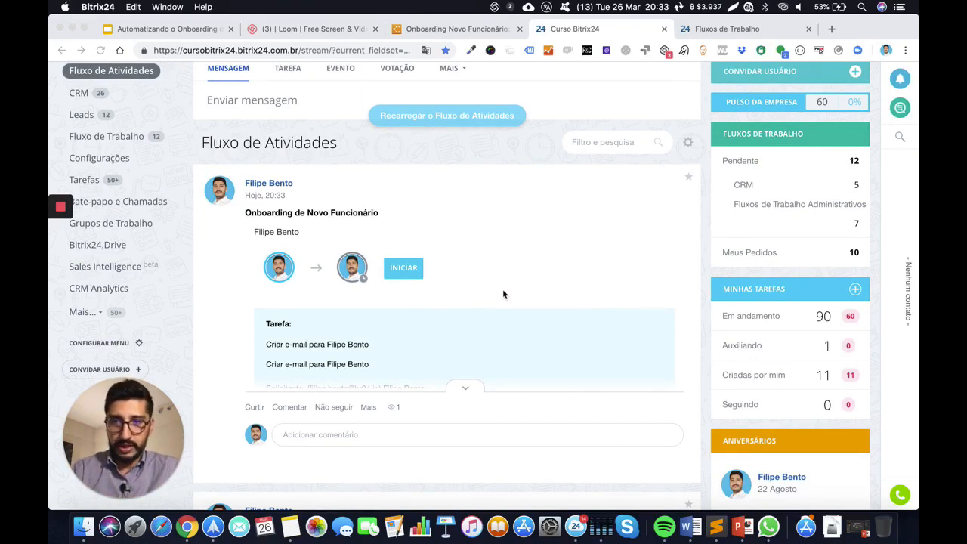
# Expand the onboarding post's Tarefa card and open the e-mail creation task with INICIAR
pyautogui.click(408, 277)
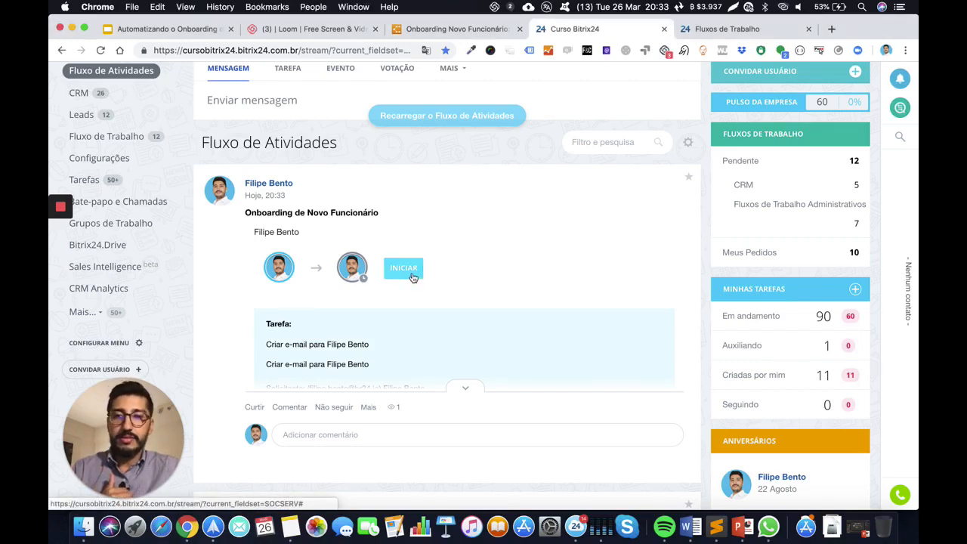
pyautogui.click(465, 387)
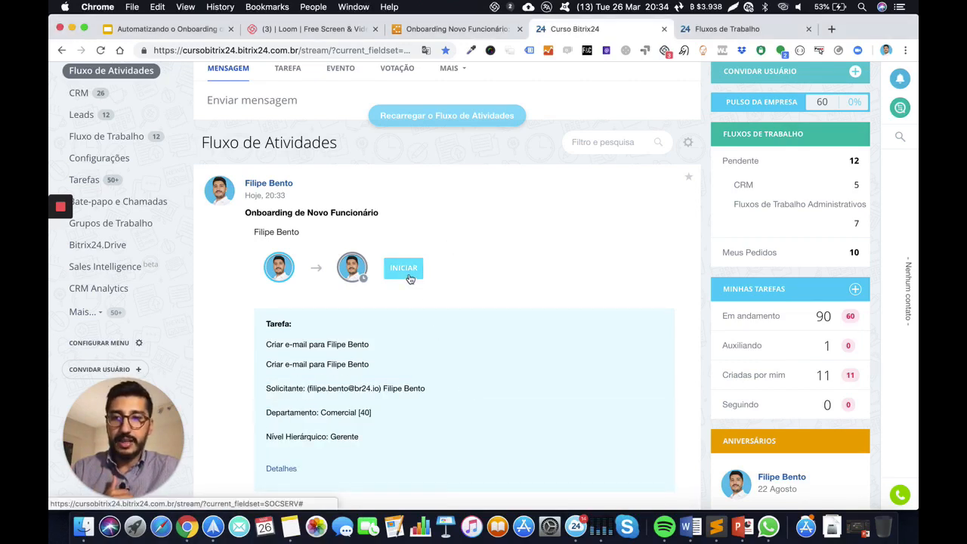
pyautogui.scroll(-3, 345, 335)
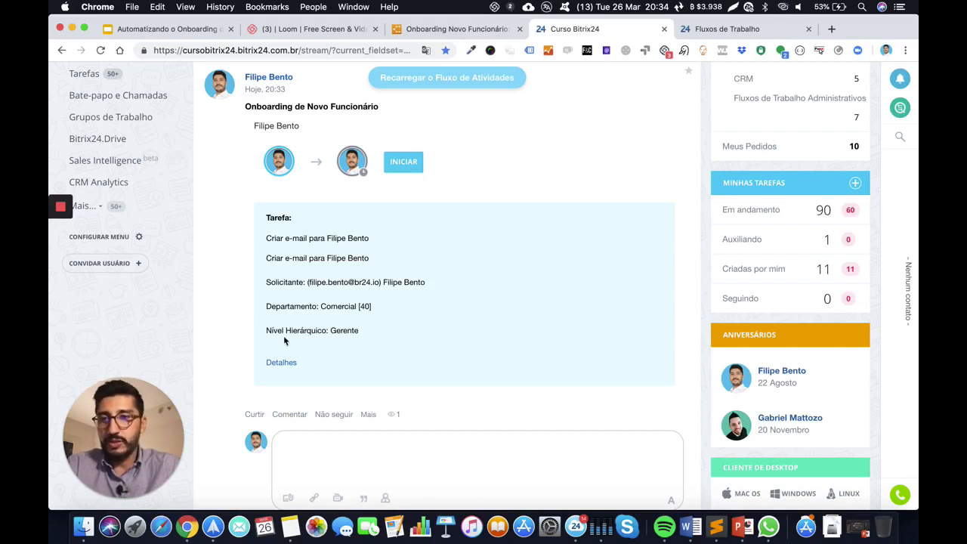
pyautogui.scroll(1, 396, 326)
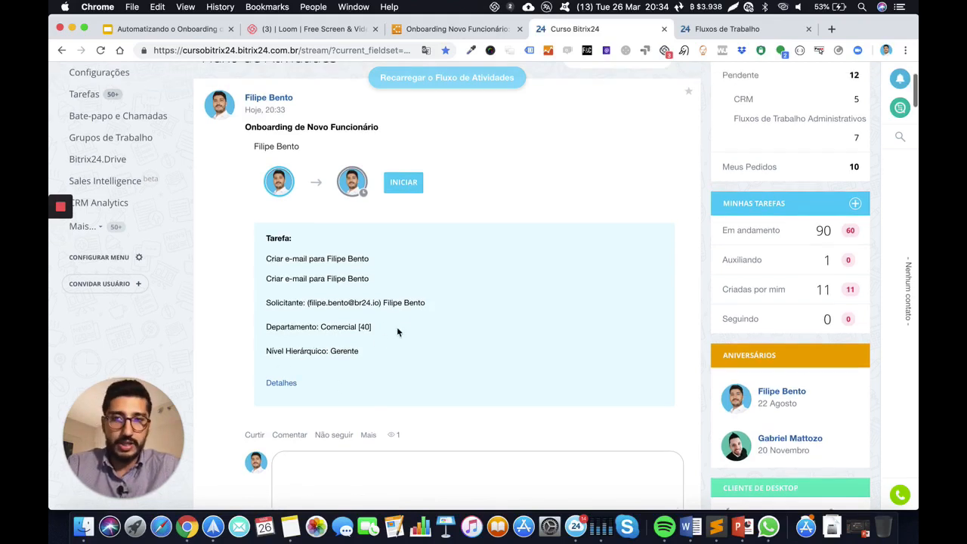
pyautogui.click(406, 183)
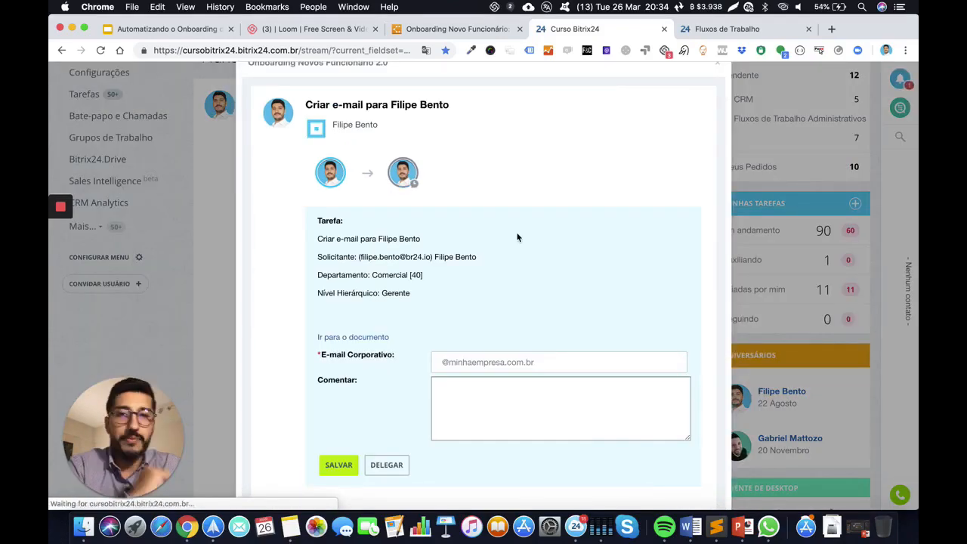
# Correct the E-mail Corporativo to the employee's full-name address with a single @
pyautogui.scroll(-1, 517, 237)
pyautogui.scroll(-1, 533, 255)
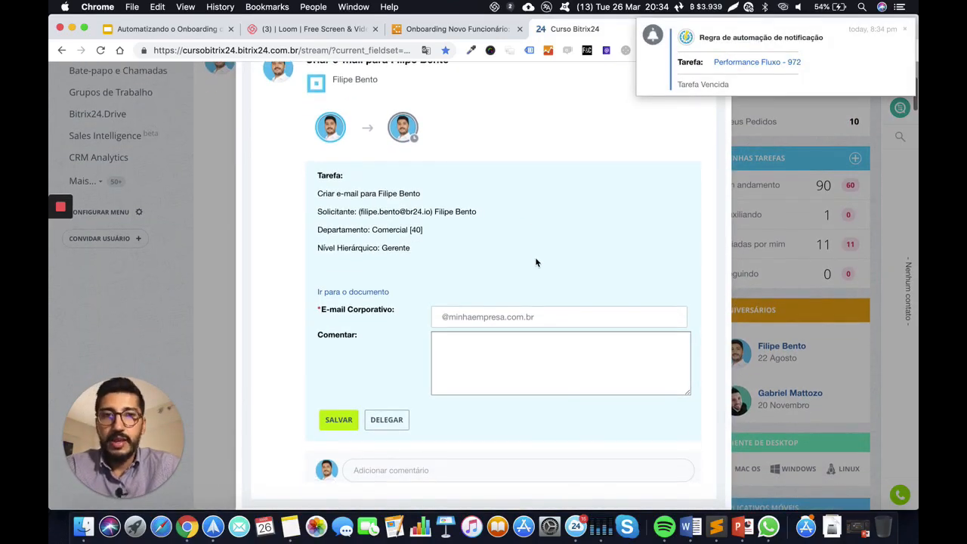
pyautogui.scroll(-1, 478, 265)
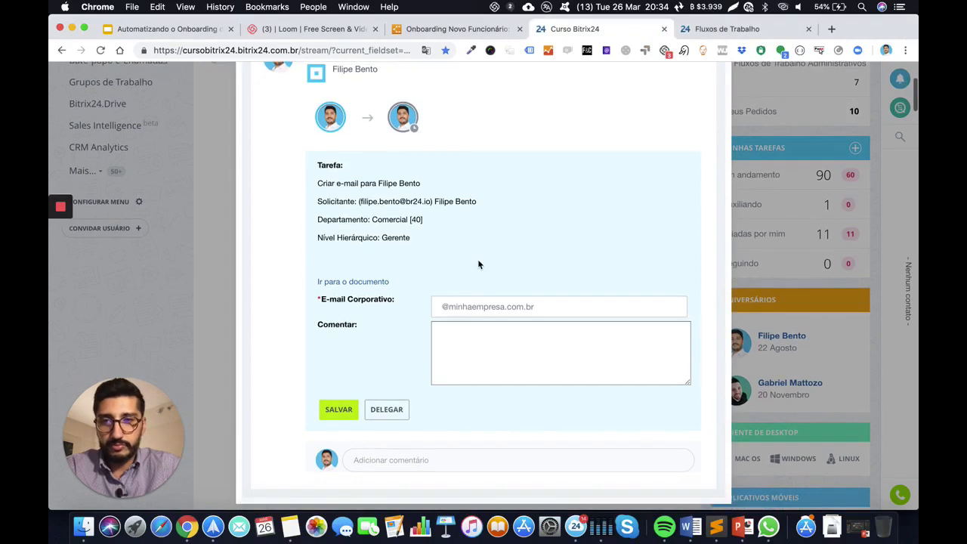
pyautogui.click(479, 302)
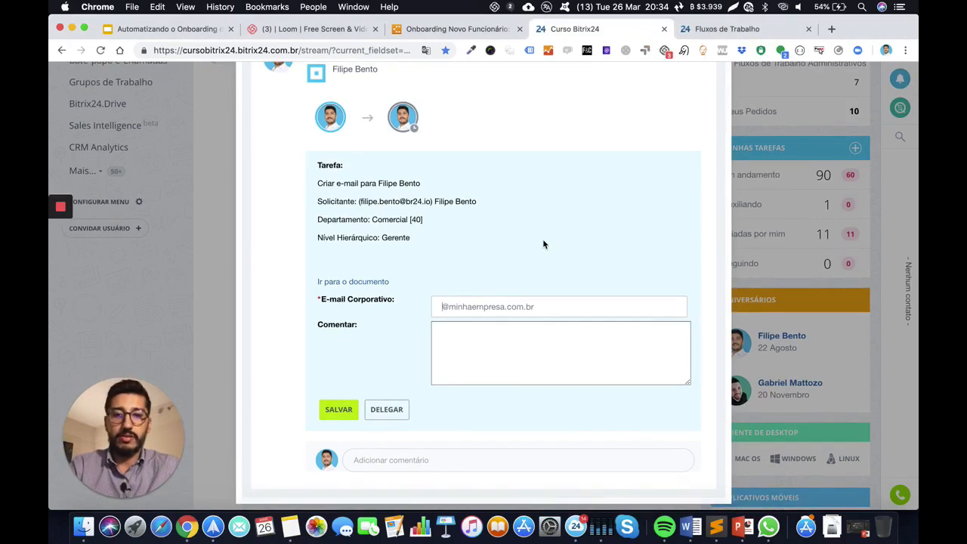
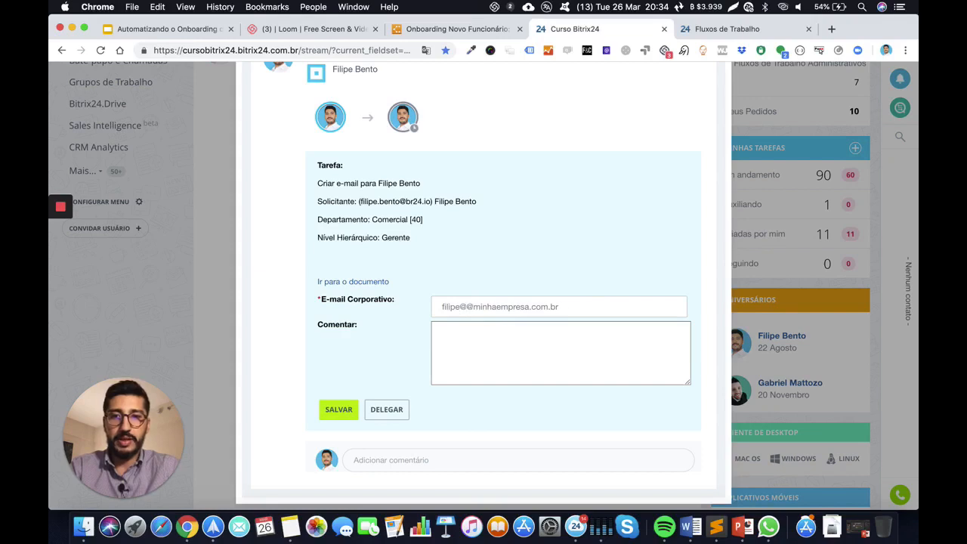
pyautogui.tripleClick(563, 303)
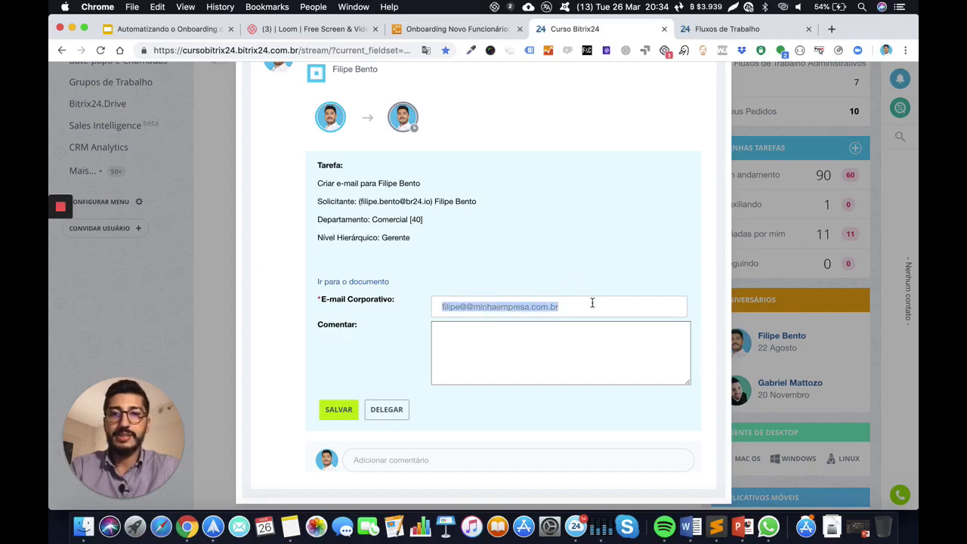
pyautogui.click(592, 303)
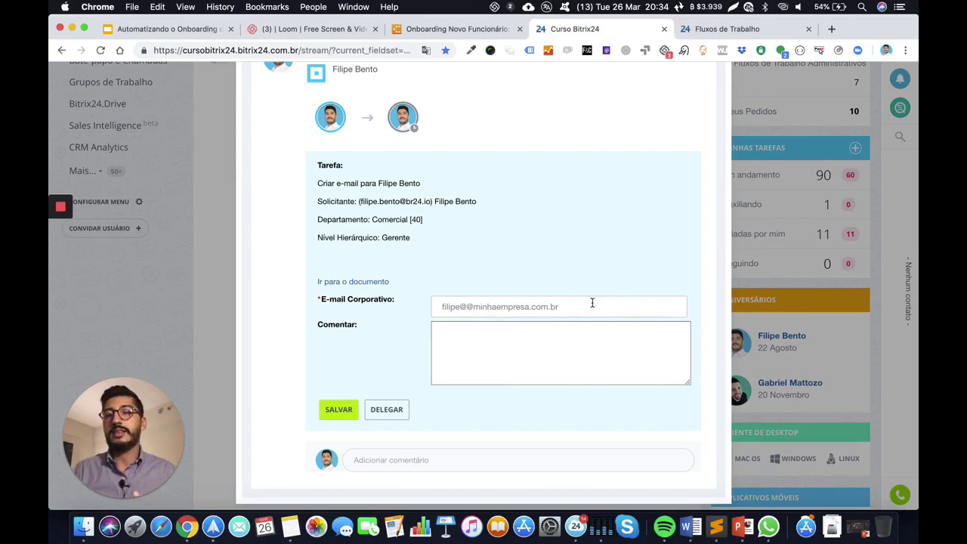
pyautogui.click(474, 307)
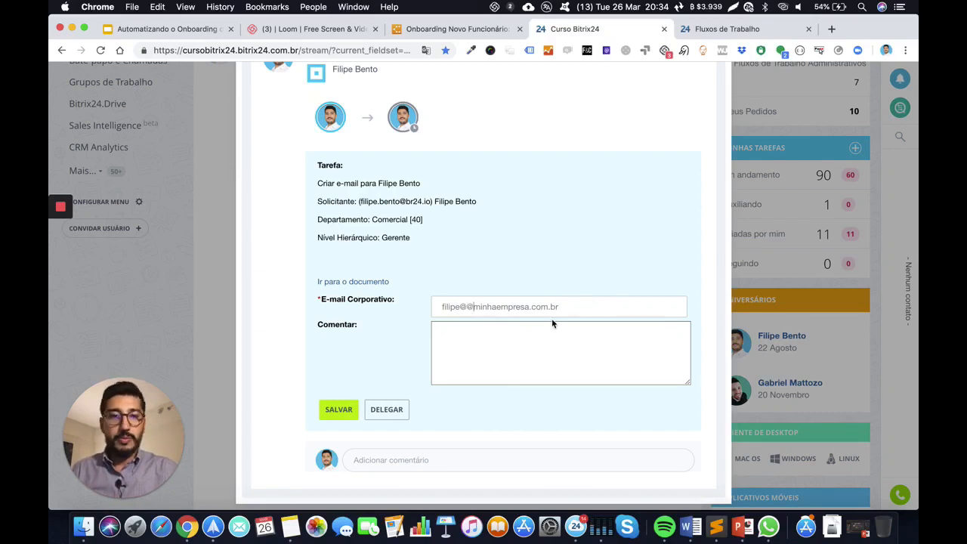
pyautogui.press('BackSpace')
pyautogui.press('BackSpace')
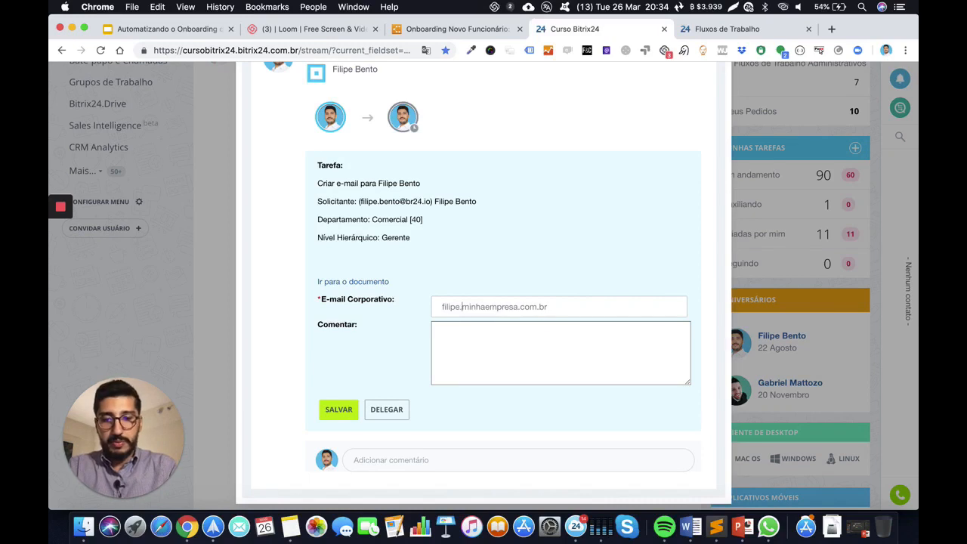
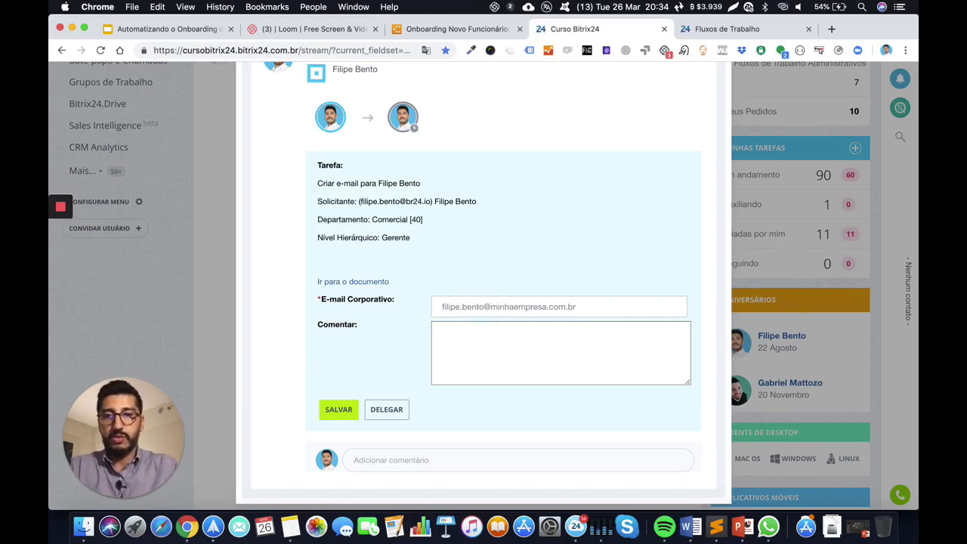
# Save the e-mail task and open the next task, Liberar acesso rede
pyautogui.click(518, 347)
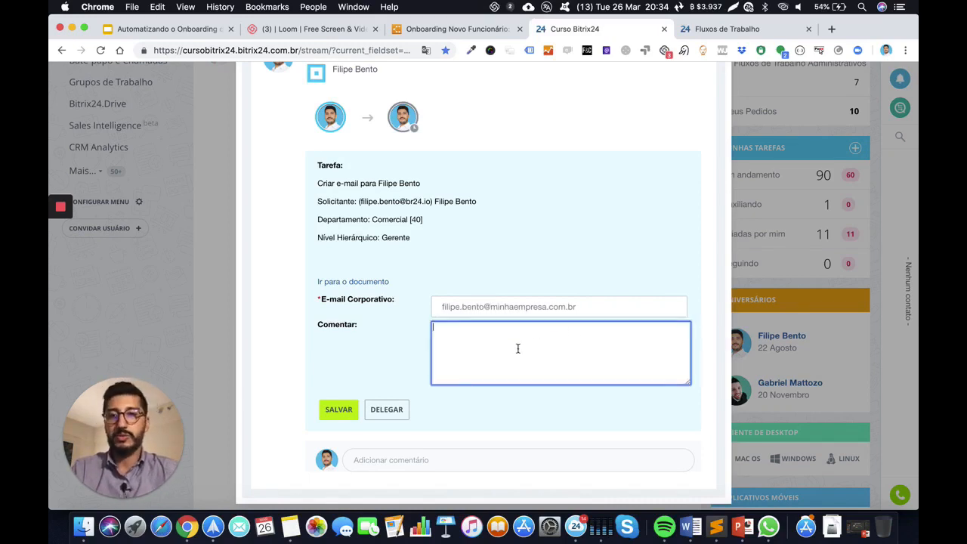
pyautogui.click(337, 412)
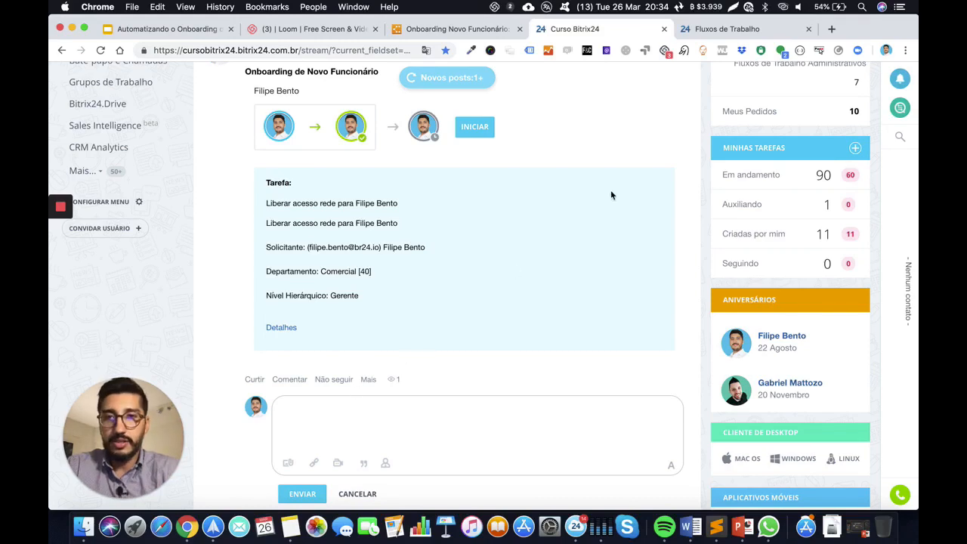
pyautogui.scroll(1, 490, 216)
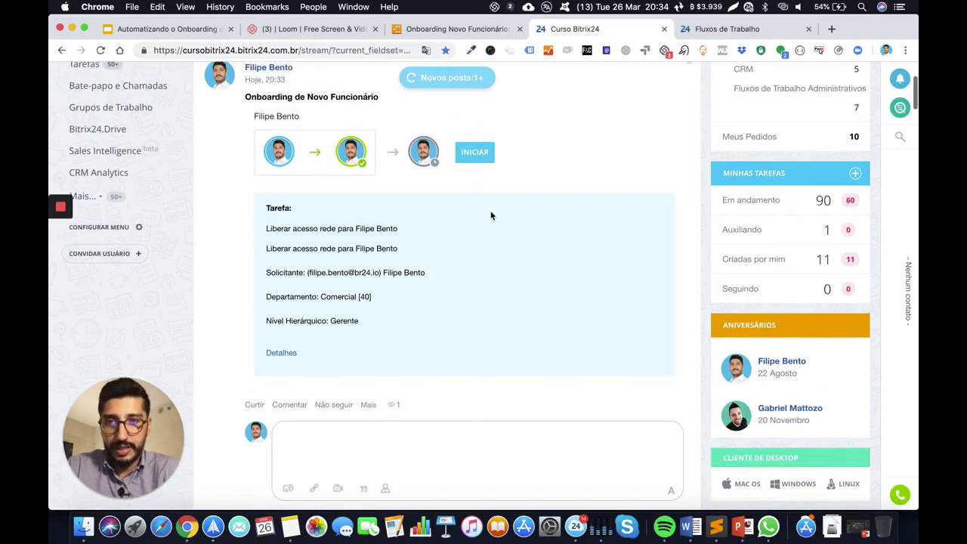
pyautogui.click(484, 155)
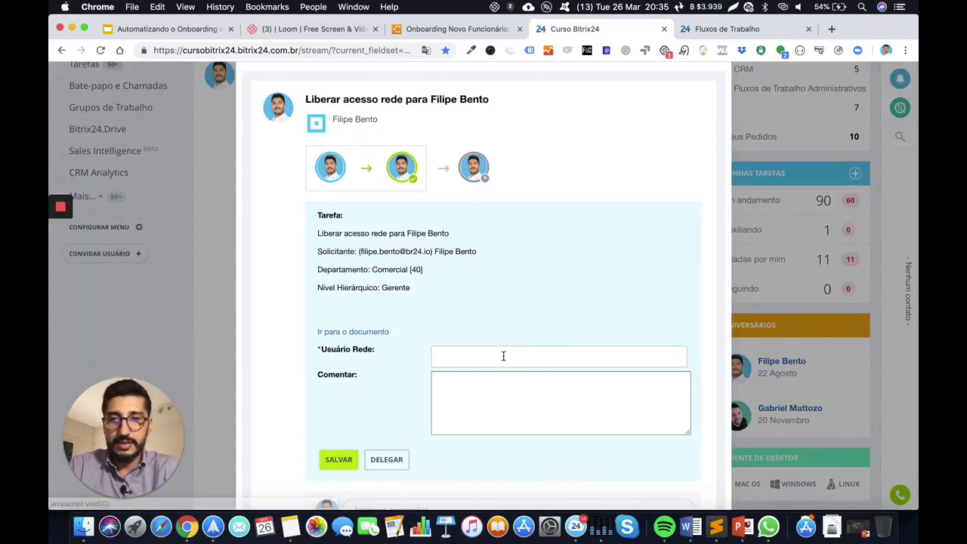
# Enter the employee's network username in Usuário Rede and save the network access task
pyautogui.click(503, 355)
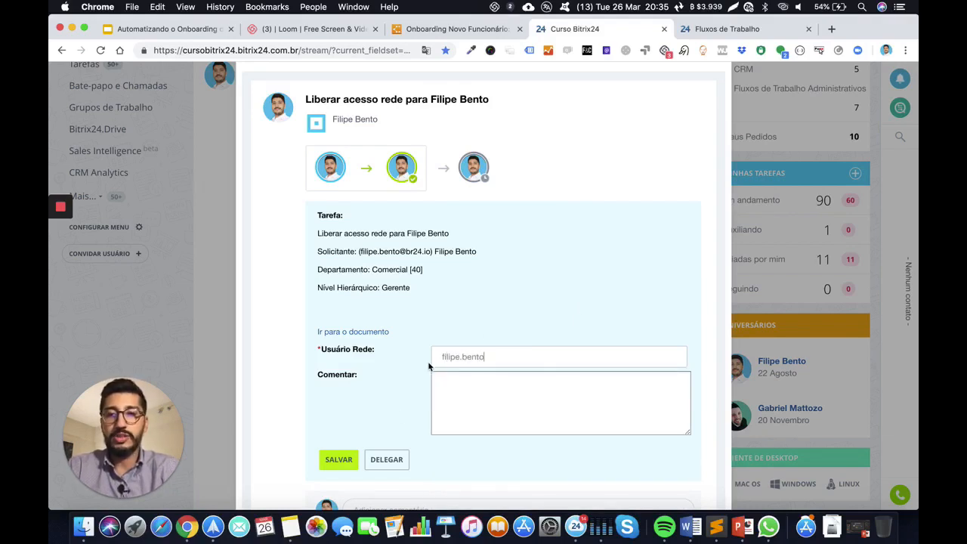
pyautogui.click(342, 460)
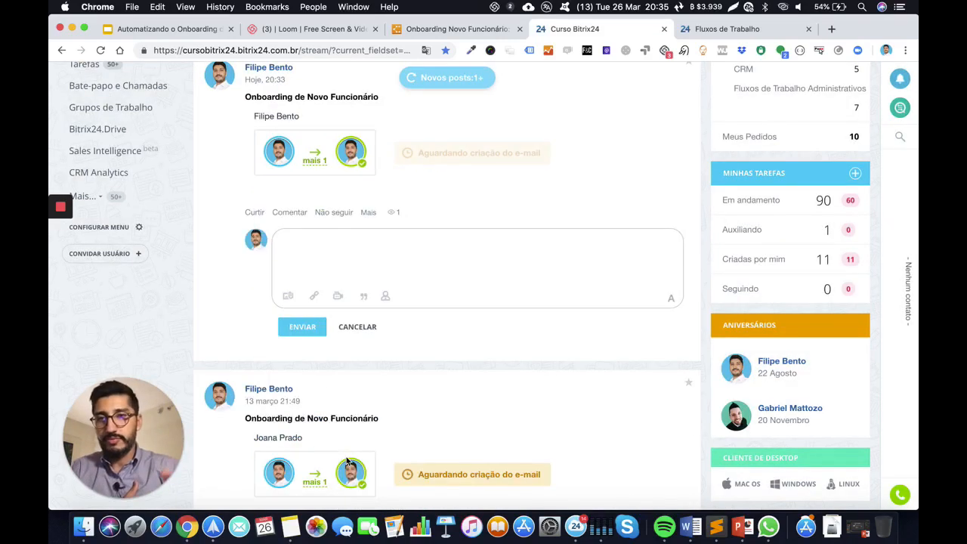
# Scroll back to the onboarding post and expand its 'mais 1' participant list
pyautogui.scroll(1, 550, 331)
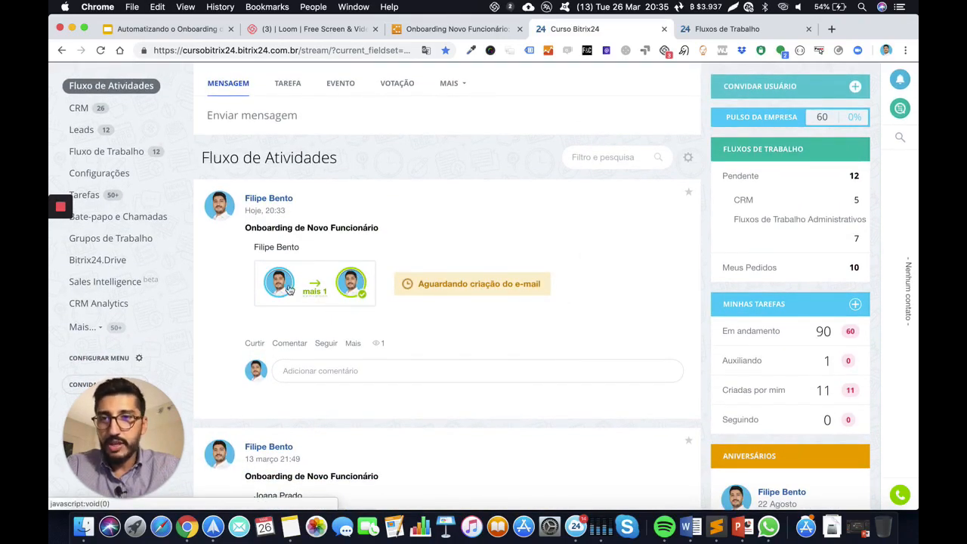
pyautogui.click(315, 293)
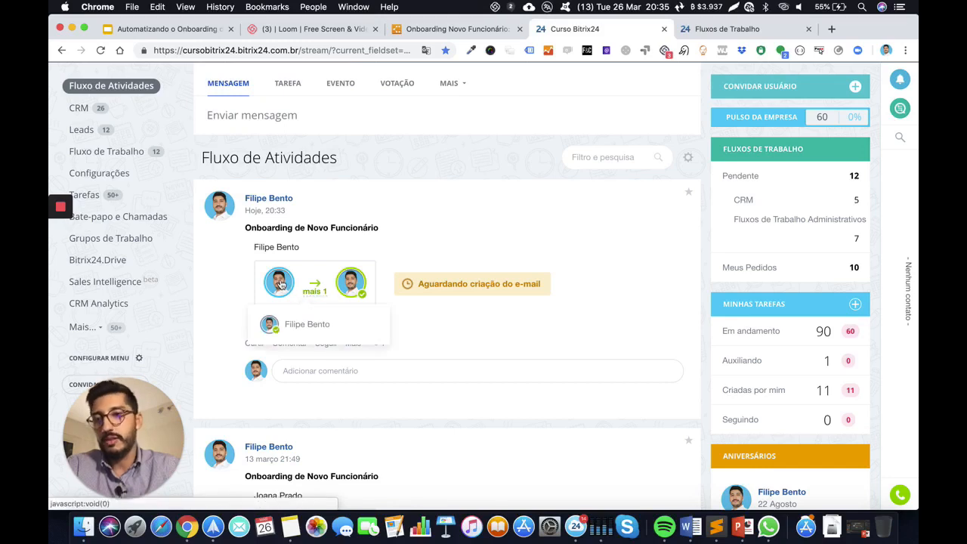
pyautogui.moveTo(281, 290)
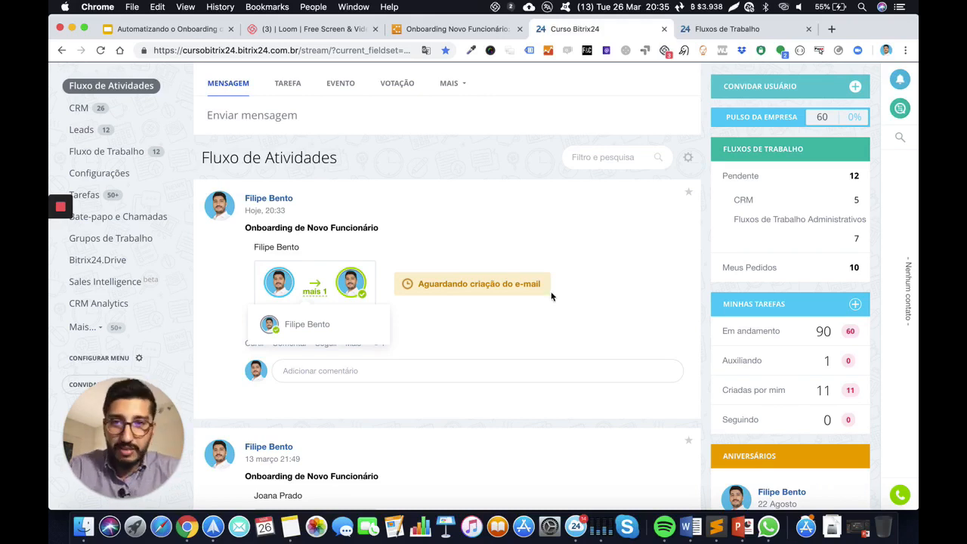
pyautogui.scroll(2, 576, 255)
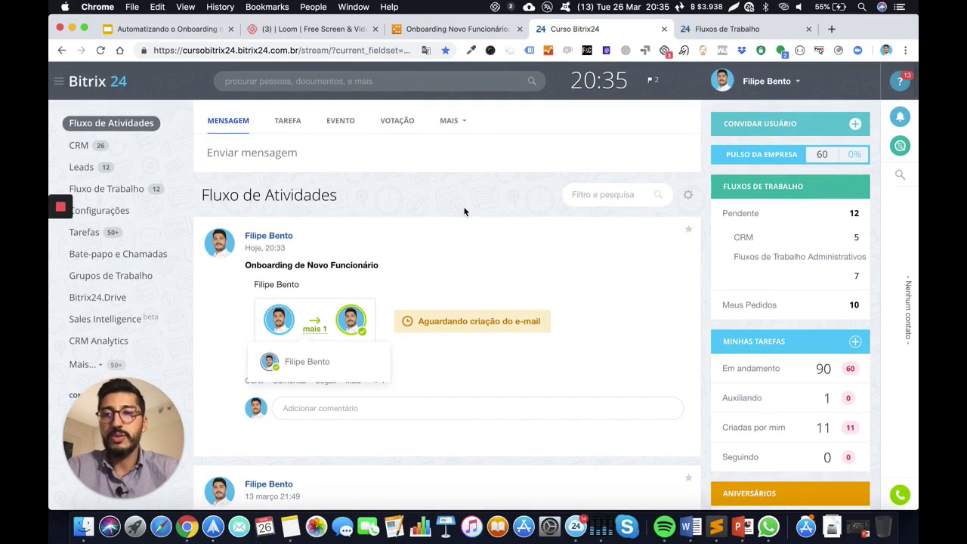
# Open Fluxo de Trabalho and scroll through the Atribuições list of pending tasks
pyautogui.click(122, 196)
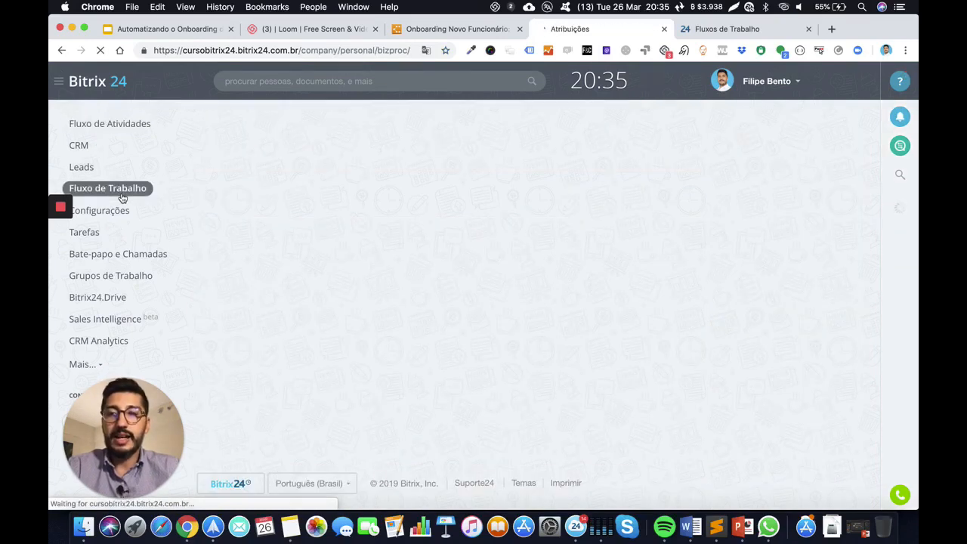
pyautogui.scroll(-3, 394, 304)
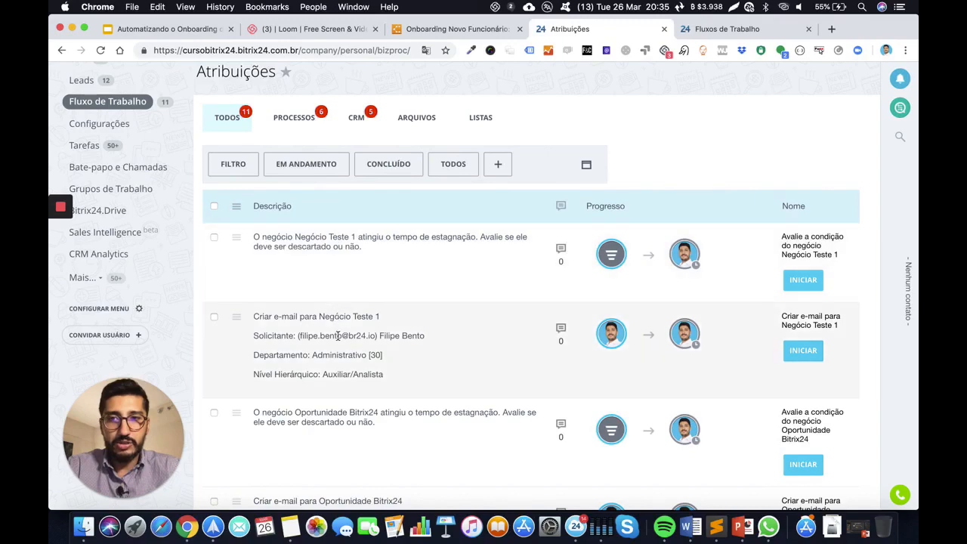
pyautogui.scroll(-5, 337, 365)
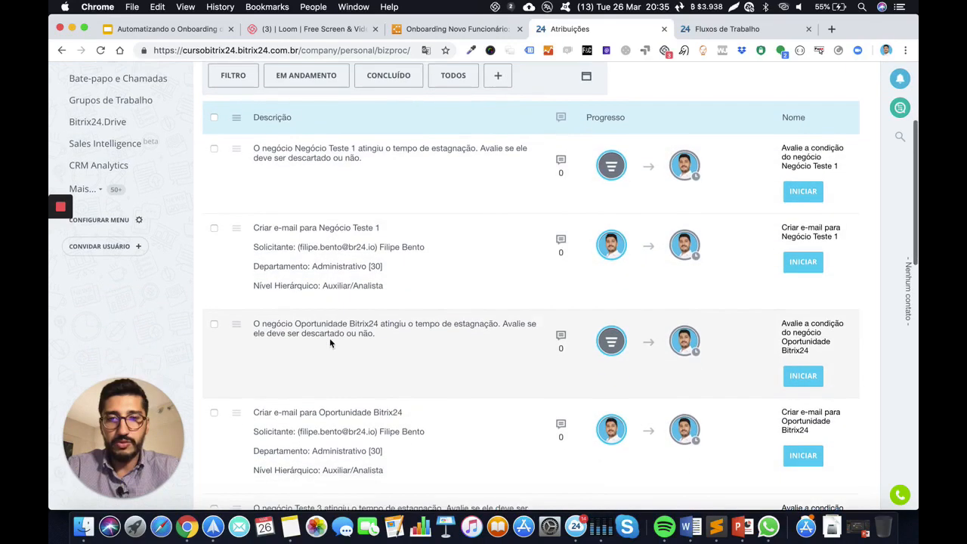
pyautogui.scroll(4, 362, 261)
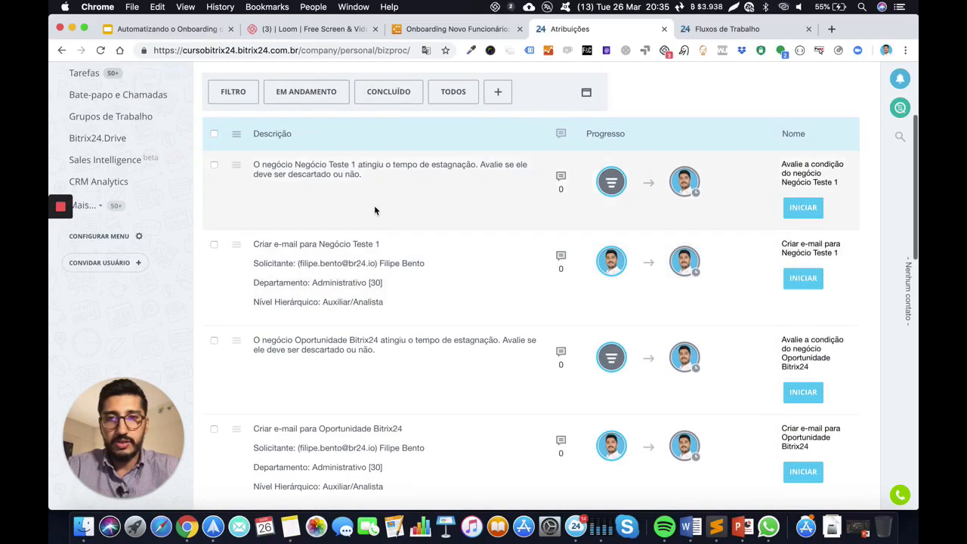
pyautogui.scroll(3, 411, 211)
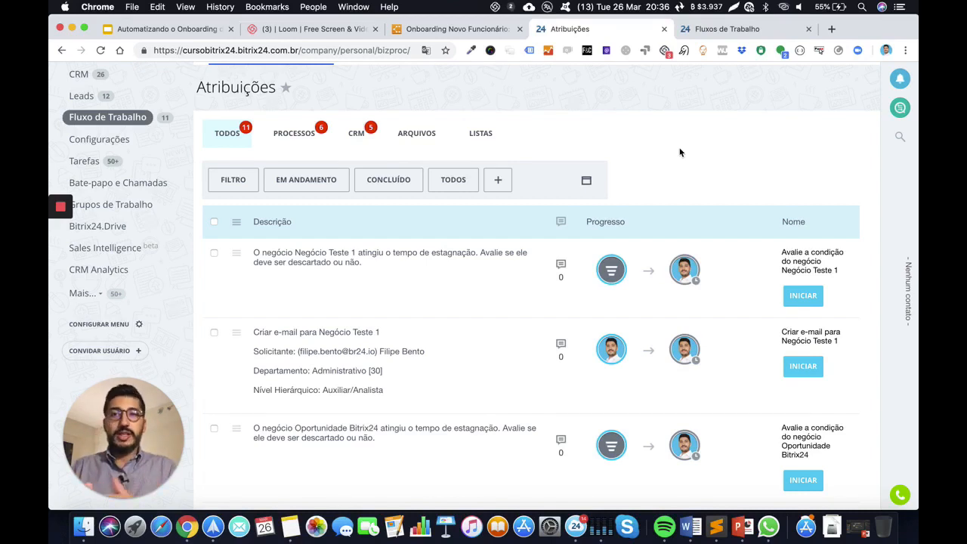
pyautogui.scroll(2, 679, 152)
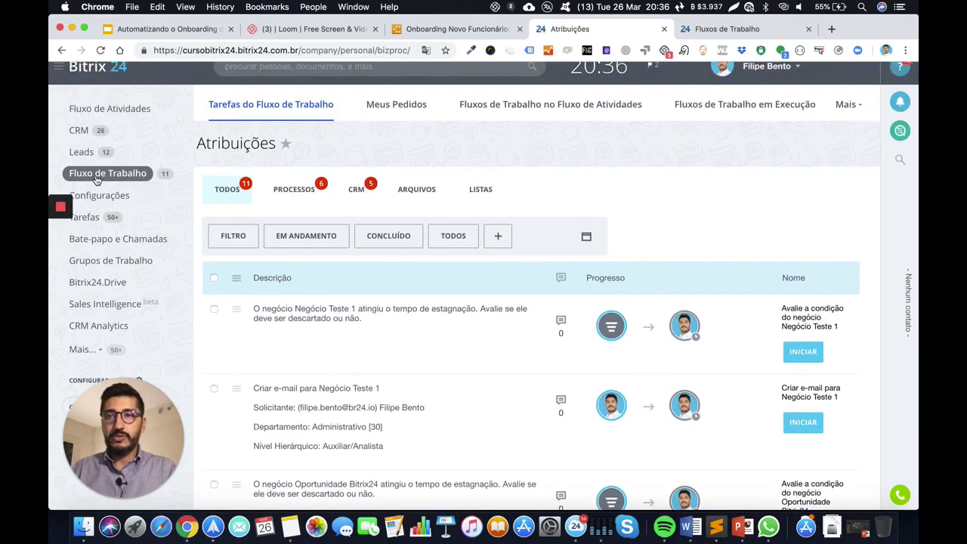
pyautogui.scroll(-3, 720, 193)
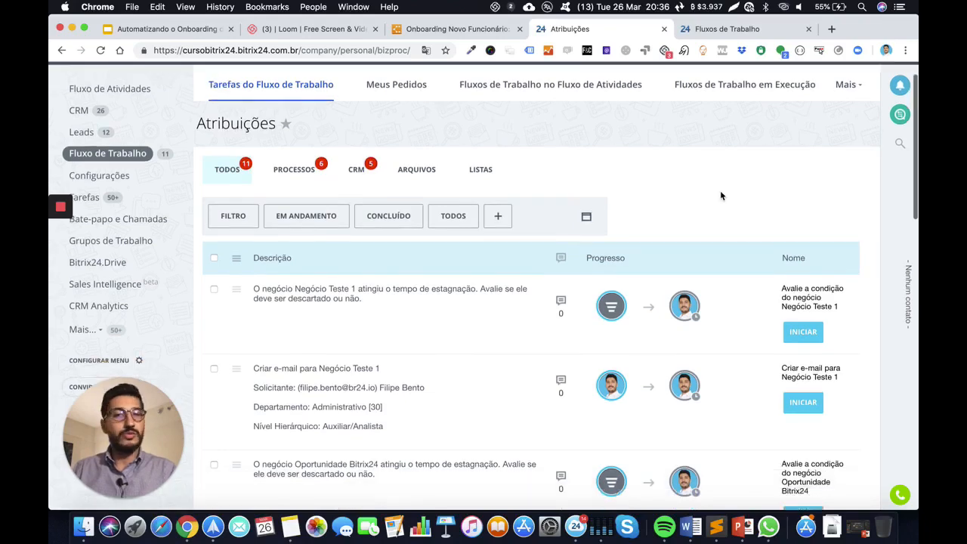
pyautogui.scroll(-10, 524, 269)
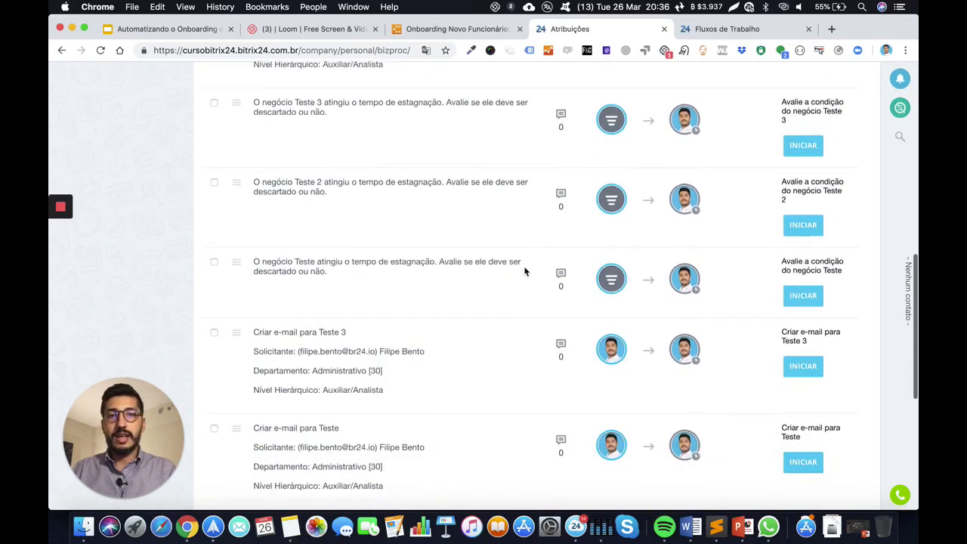
pyautogui.scroll(-4, 494, 228)
pyautogui.scroll(7, 501, 151)
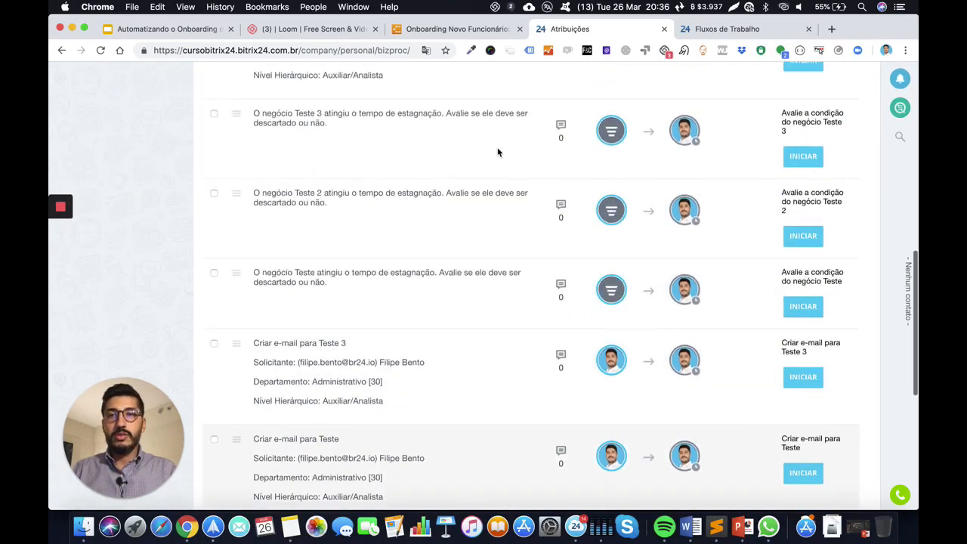
pyautogui.scroll(9, 478, 202)
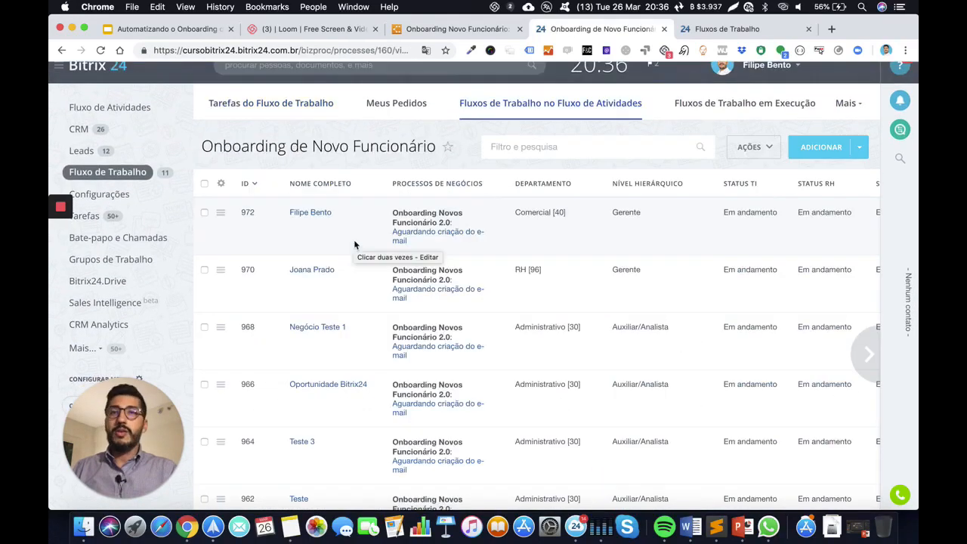
pyautogui.scroll(1, 355, 244)
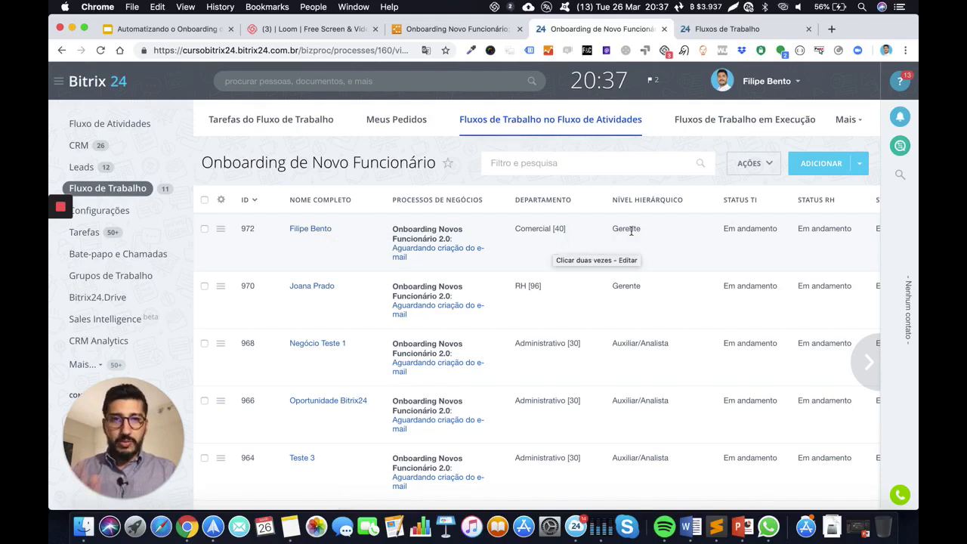
pyautogui.hscroll(5, 660, 238)
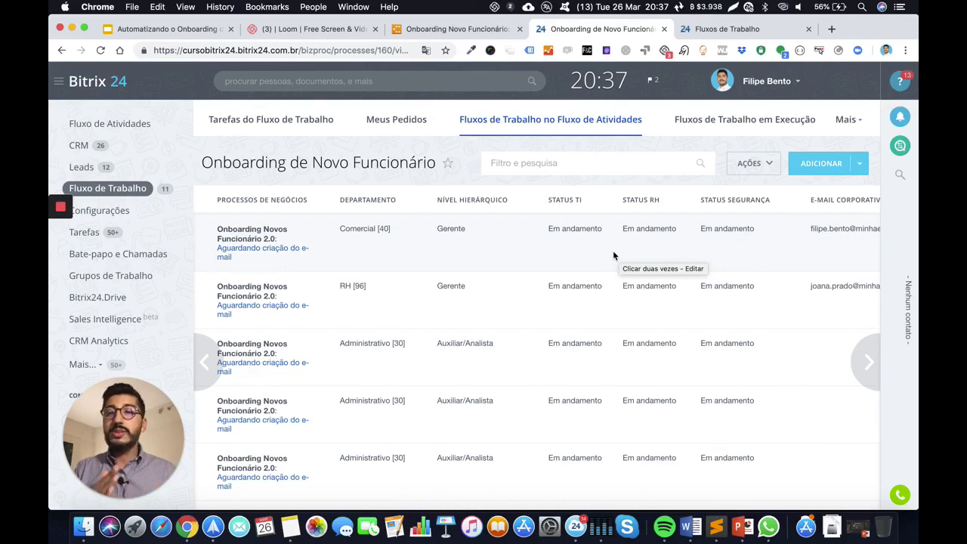
pyautogui.hscroll(3, 613, 255)
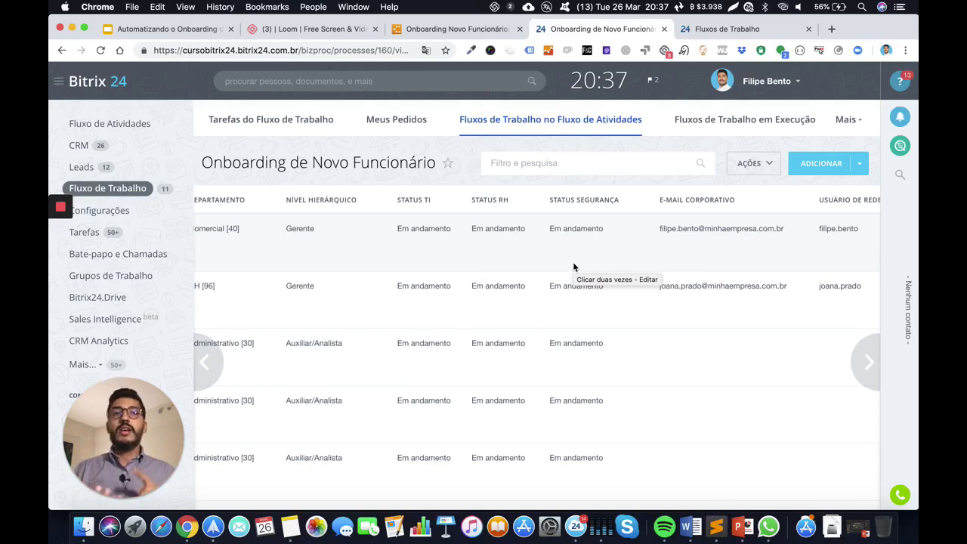
pyautogui.hscroll(3, 609, 249)
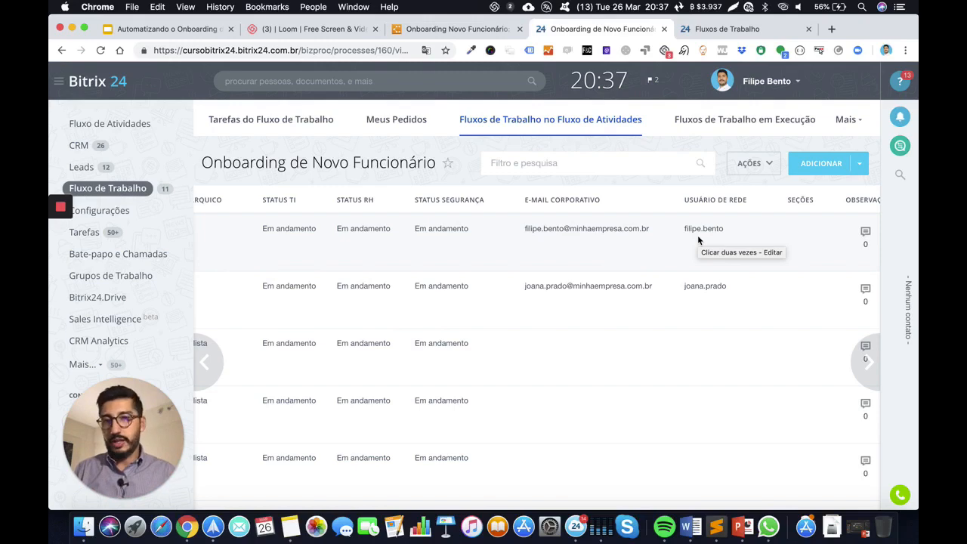
pyautogui.hscroll(-6, 627, 253)
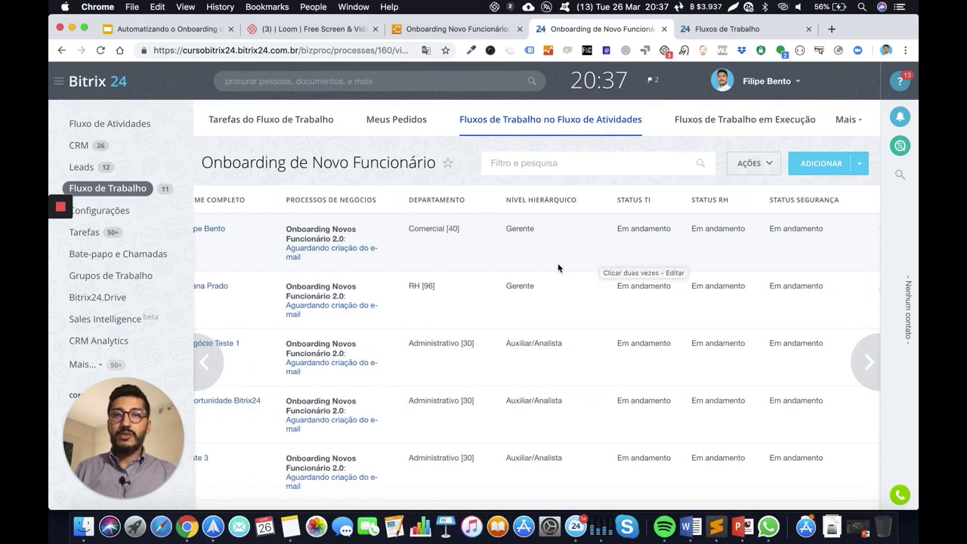
pyautogui.scroll(-3, 437, 272)
pyautogui.hscroll(-3, 370, 234)
pyautogui.scroll(-10, 354, 249)
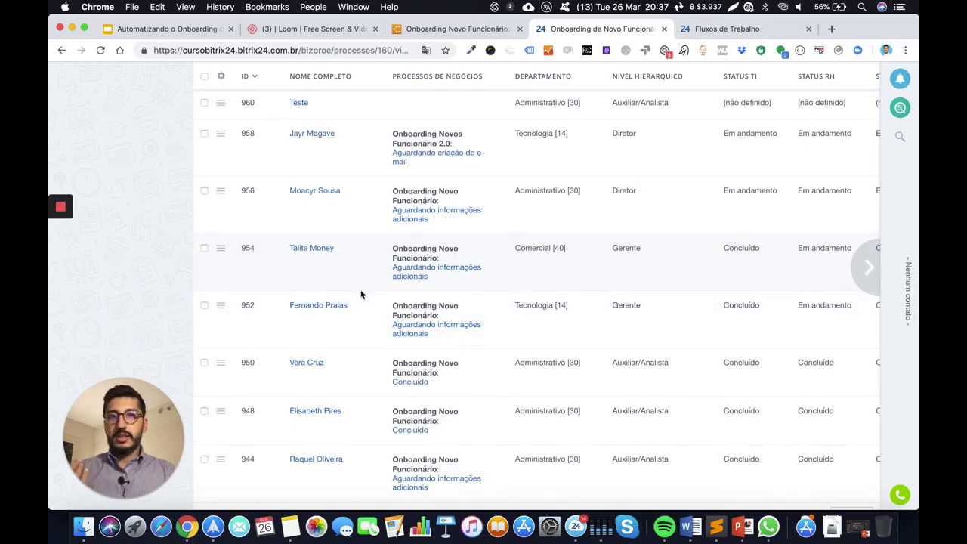
pyautogui.scroll(-3, 360, 302)
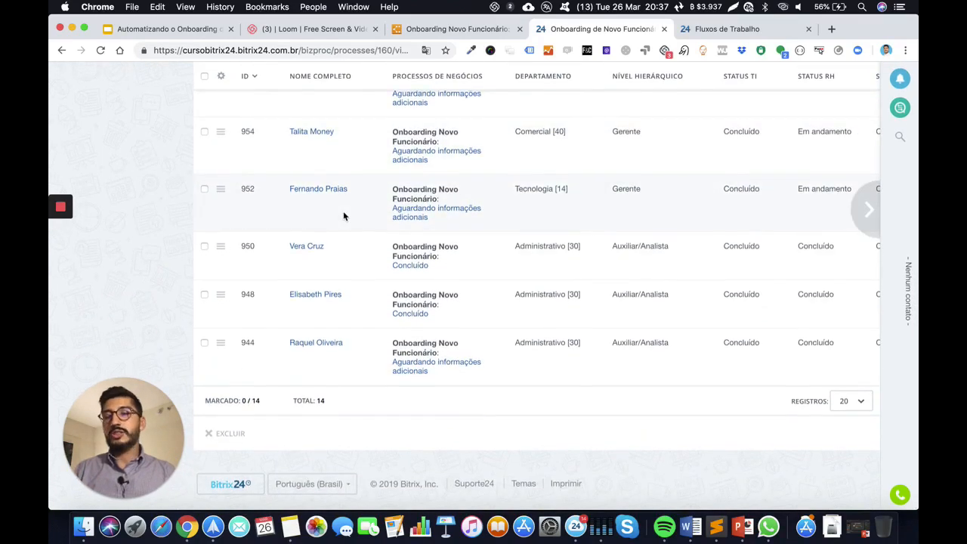
pyautogui.scroll(15, 368, 267)
pyautogui.hscroll(5, 489, 268)
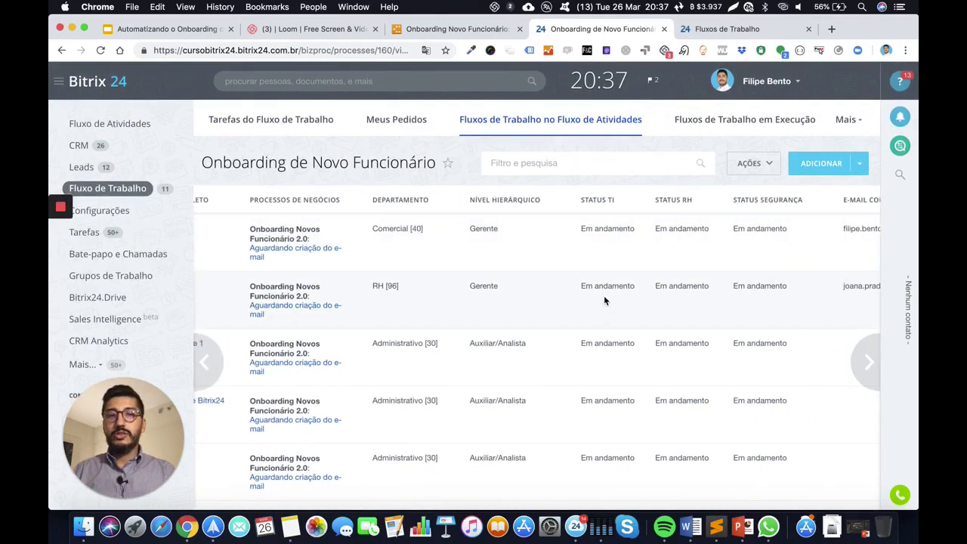
pyautogui.scroll(-3, 529, 317)
pyautogui.scroll(-5, 529, 289)
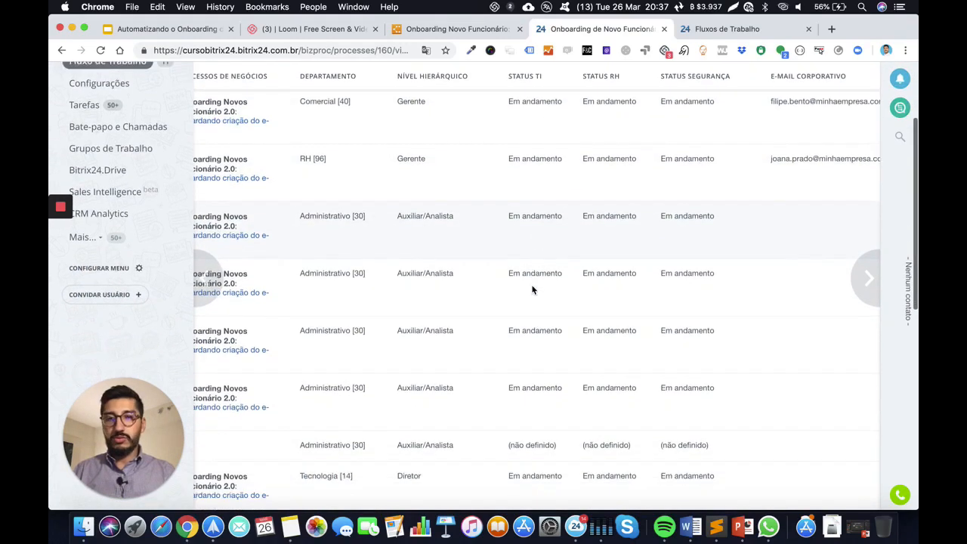
pyautogui.scroll(-5, 535, 247)
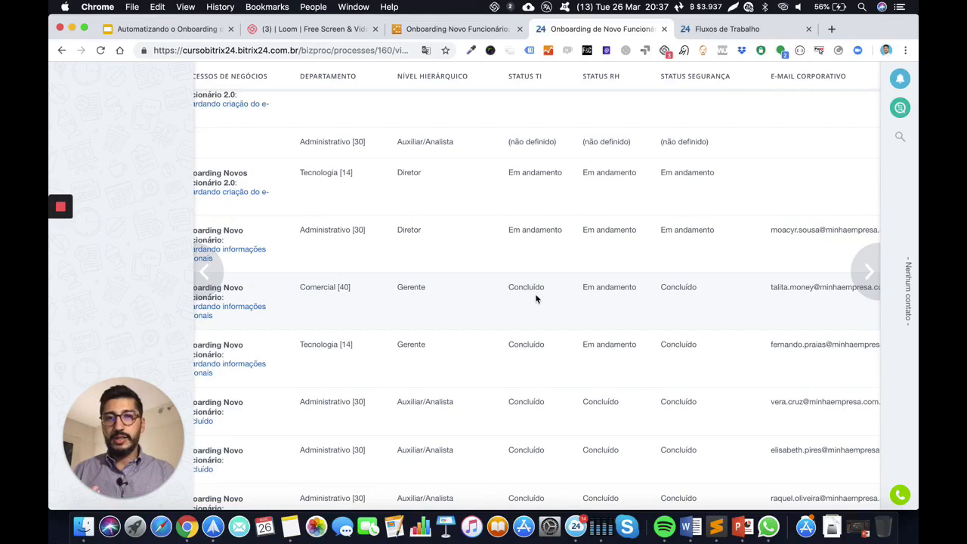
pyautogui.scroll(10, 532, 266)
pyautogui.scroll(-8, 531, 266)
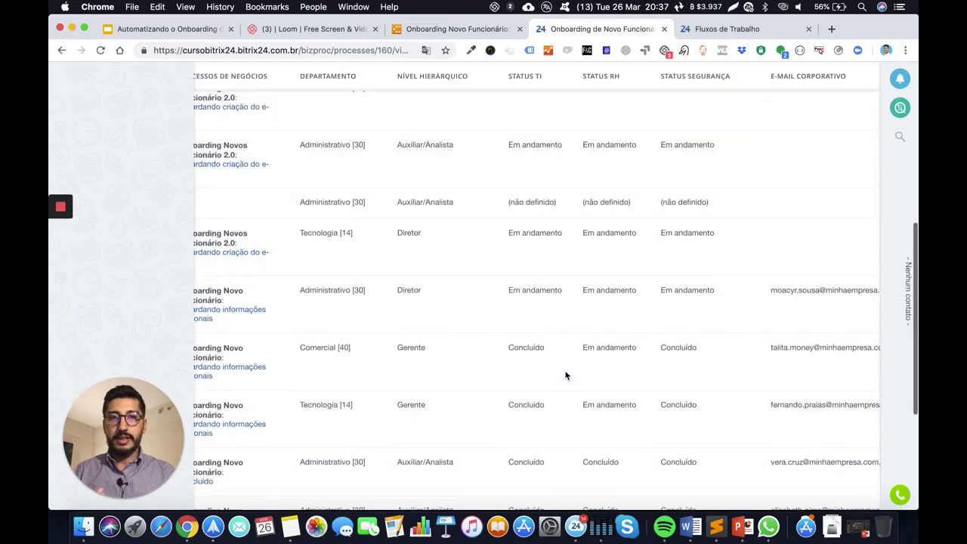
pyautogui.scroll(1, 589, 313)
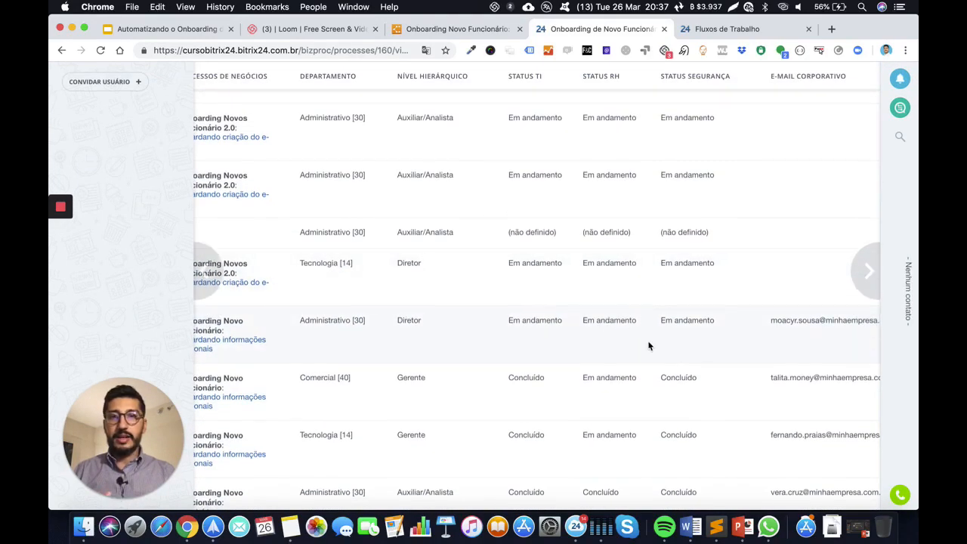
pyautogui.scroll(-3, 642, 340)
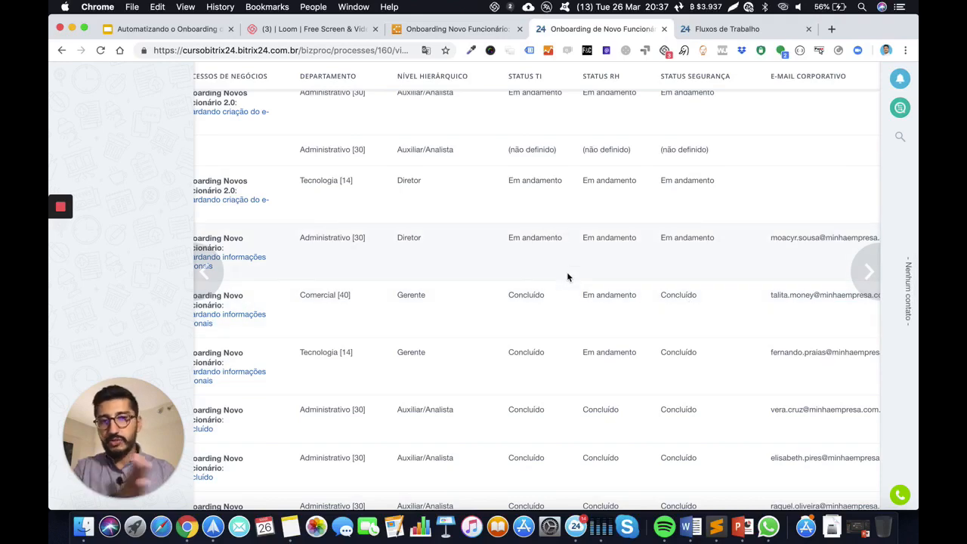
pyautogui.scroll(5, 529, 223)
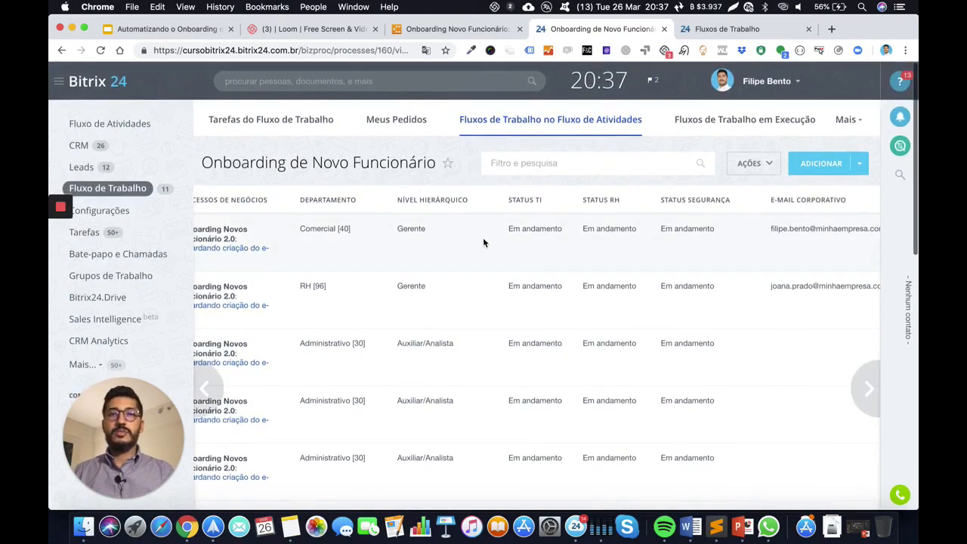
pyautogui.hscroll(-5, 478, 262)
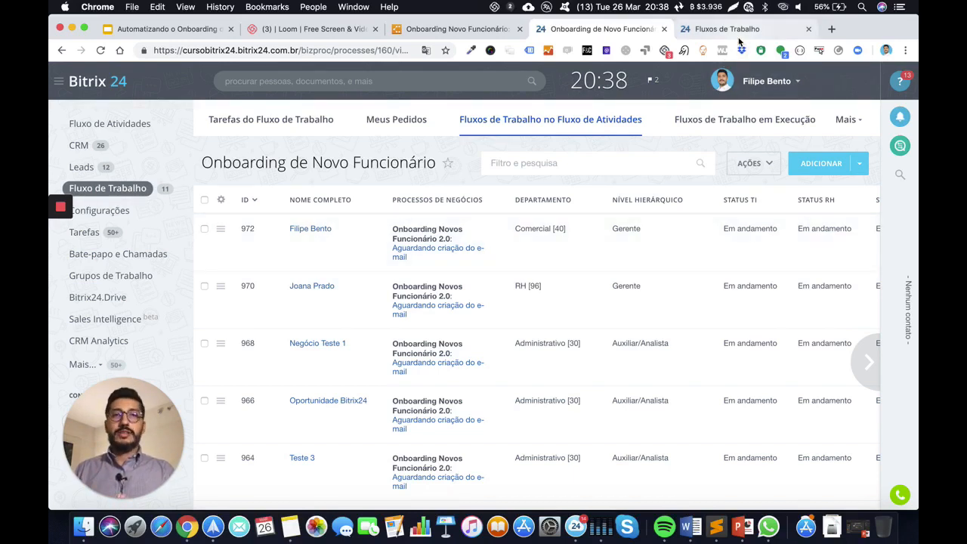
# From Fluxos de Trabalho, open the Onboarding workflow and choose AÇÕES > Configurar fluxos de trabalho
pyautogui.click(526, 127)
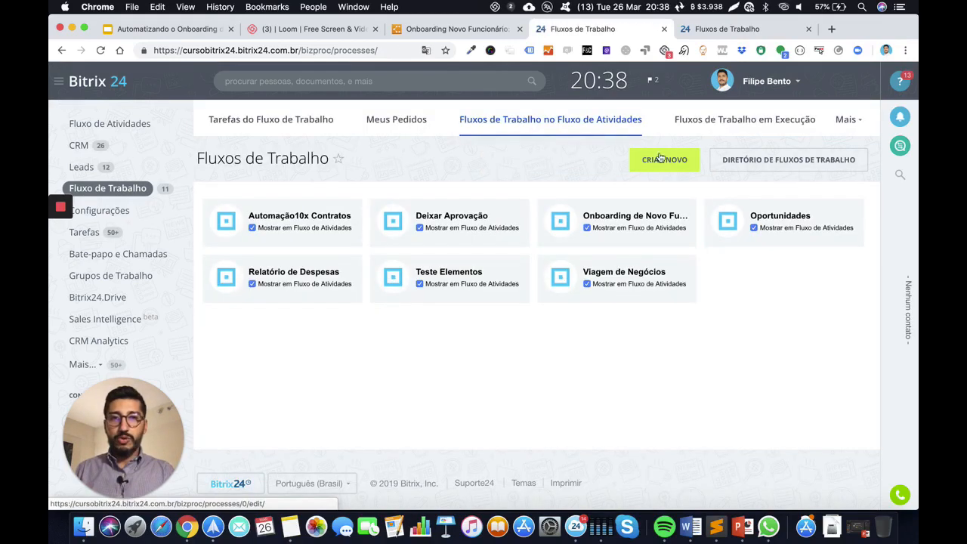
pyautogui.click(626, 218)
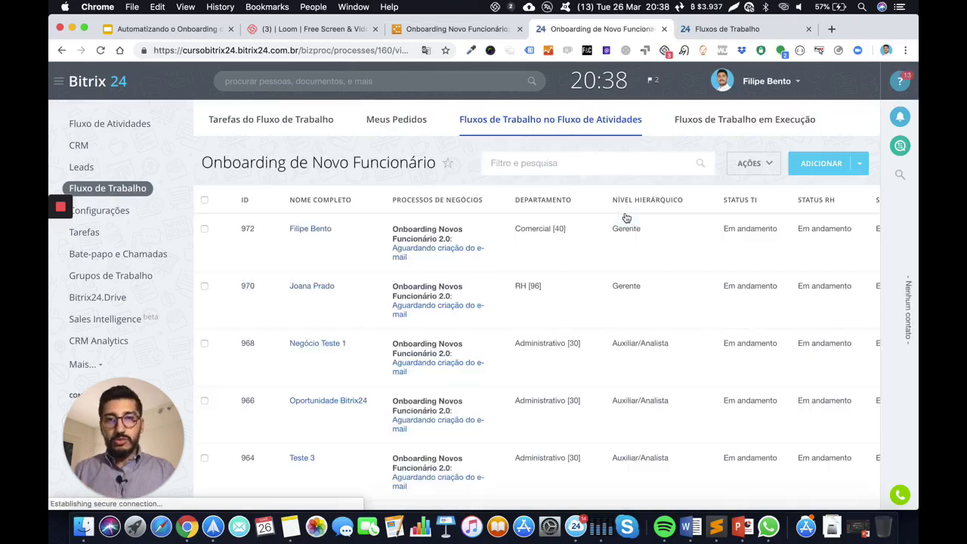
pyautogui.click(763, 174)
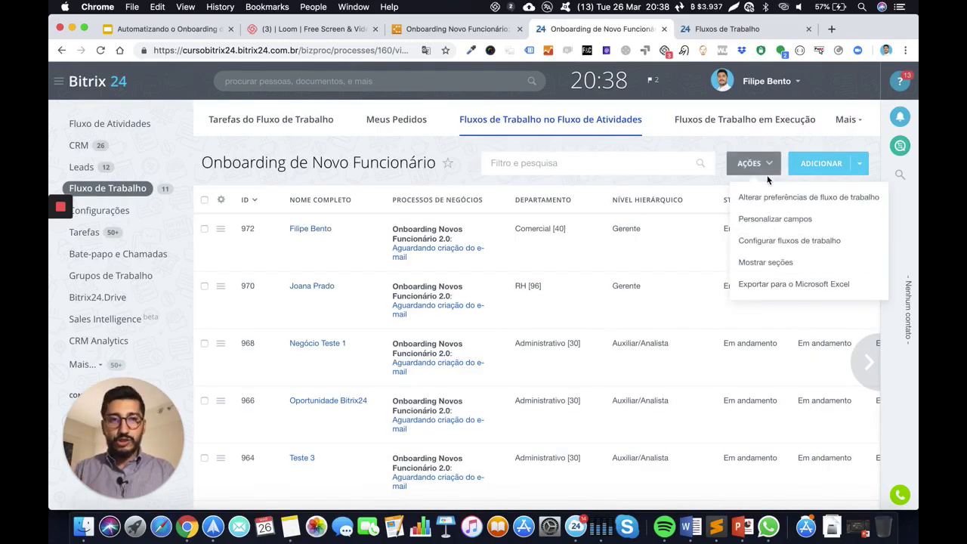
pyautogui.click(769, 242)
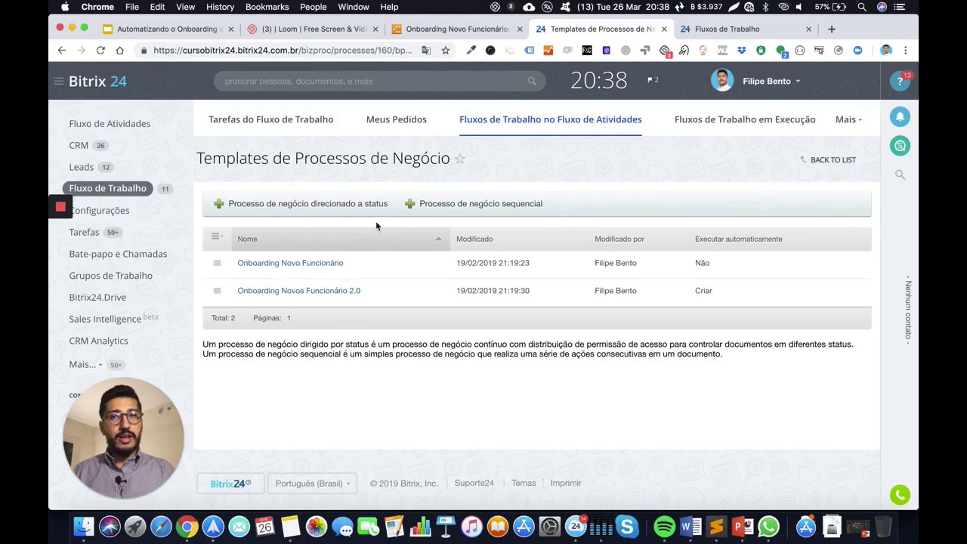
# Open the Onboarding Novo Funcionário template and compare it with the Lucidchart flowchart
pyautogui.click(299, 266)
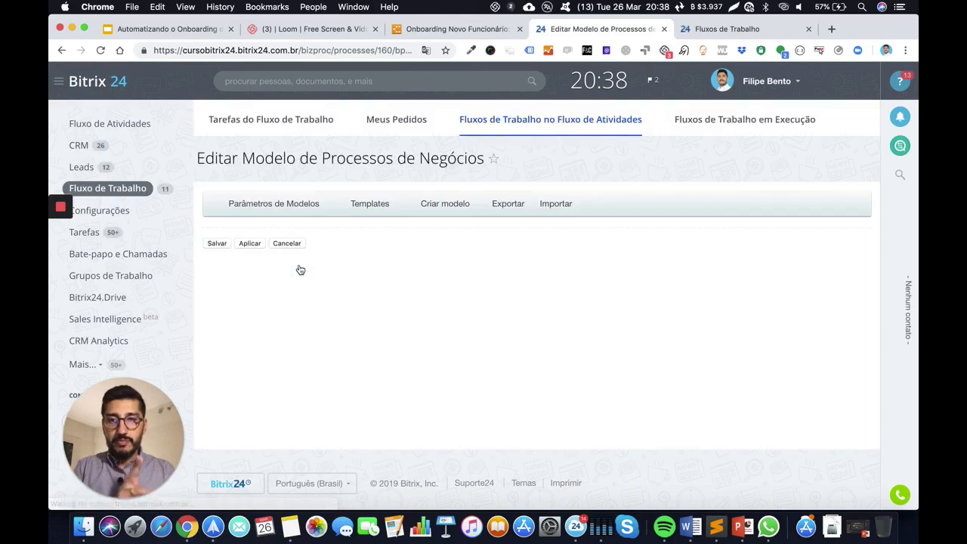
pyautogui.scroll(-1, 302, 277)
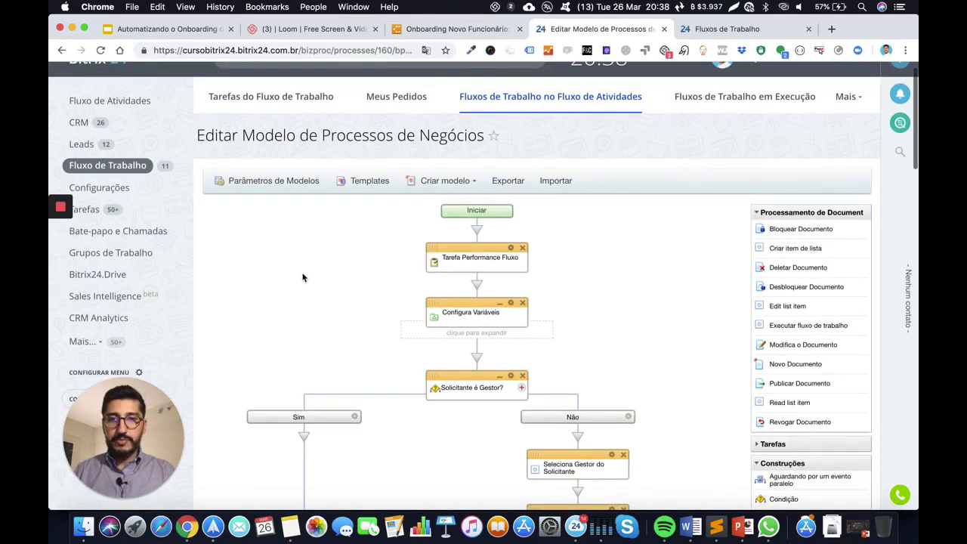
pyautogui.scroll(-3, 302, 277)
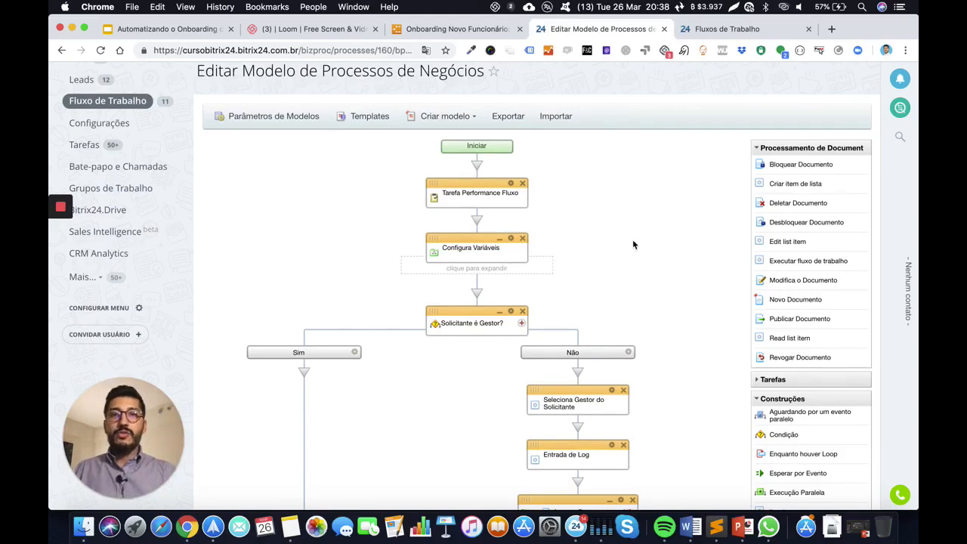
pyautogui.scroll(-1, 632, 244)
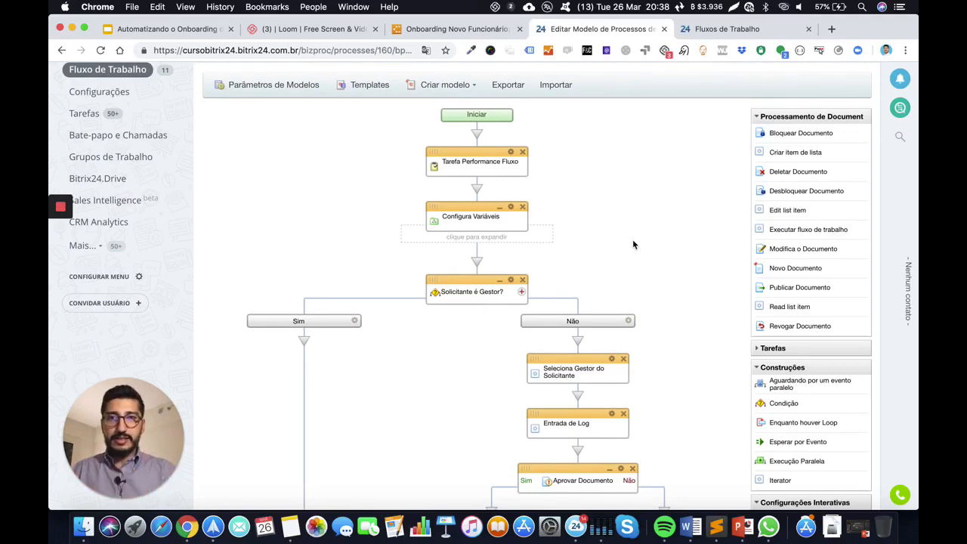
pyautogui.click(447, 30)
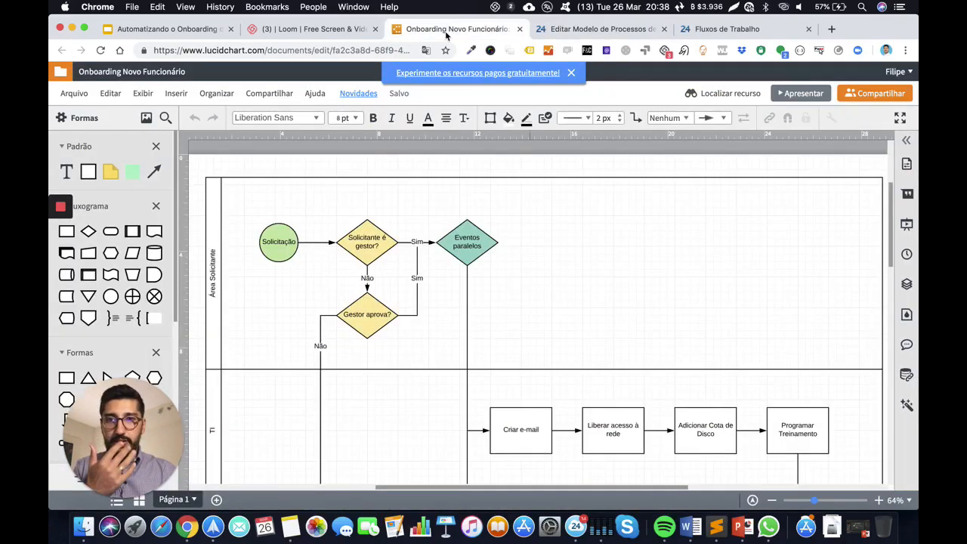
pyautogui.click(601, 36)
# Scroll the designer canvas down to the Execução Paralela block with TI, RH and Segurança branches
pyautogui.scroll(-2, 329, 227)
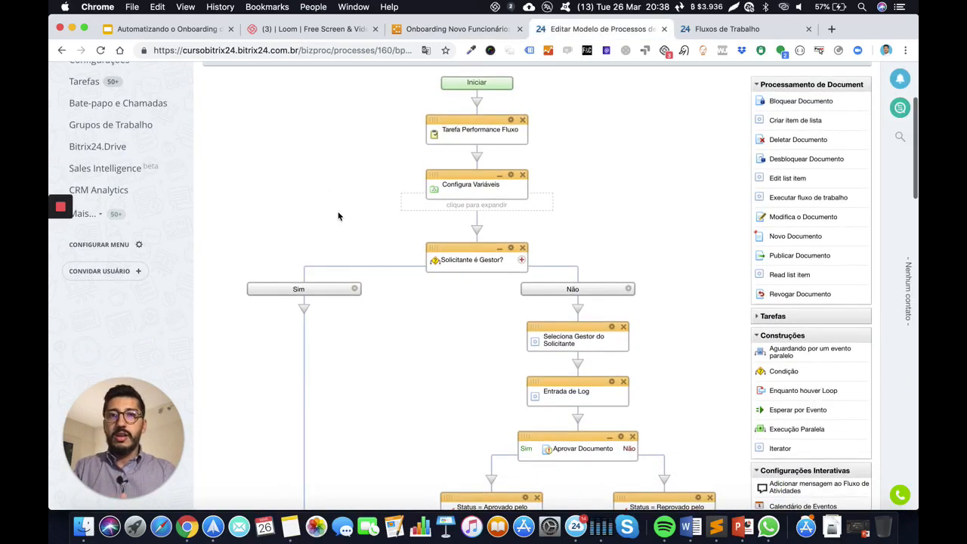
pyautogui.scroll(-2, 338, 216)
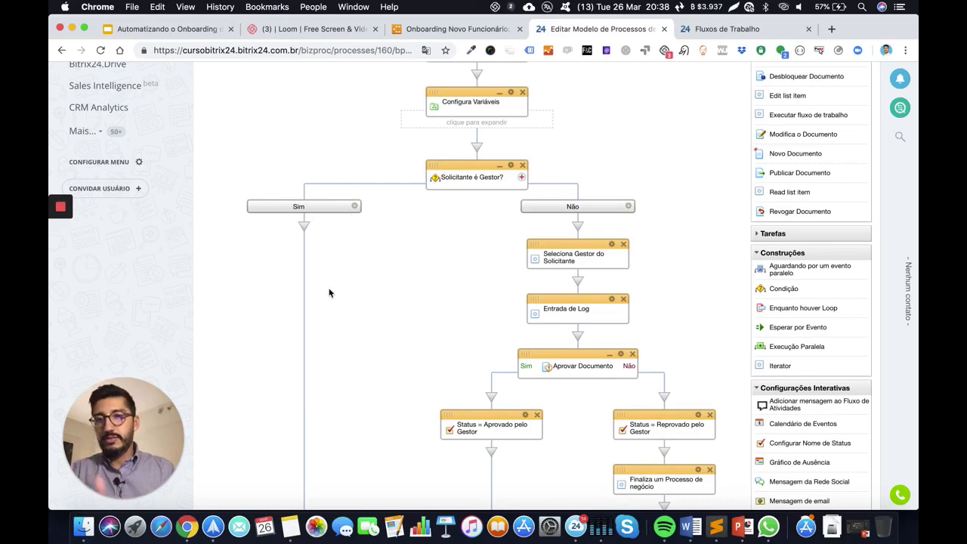
pyautogui.scroll(-8, 328, 292)
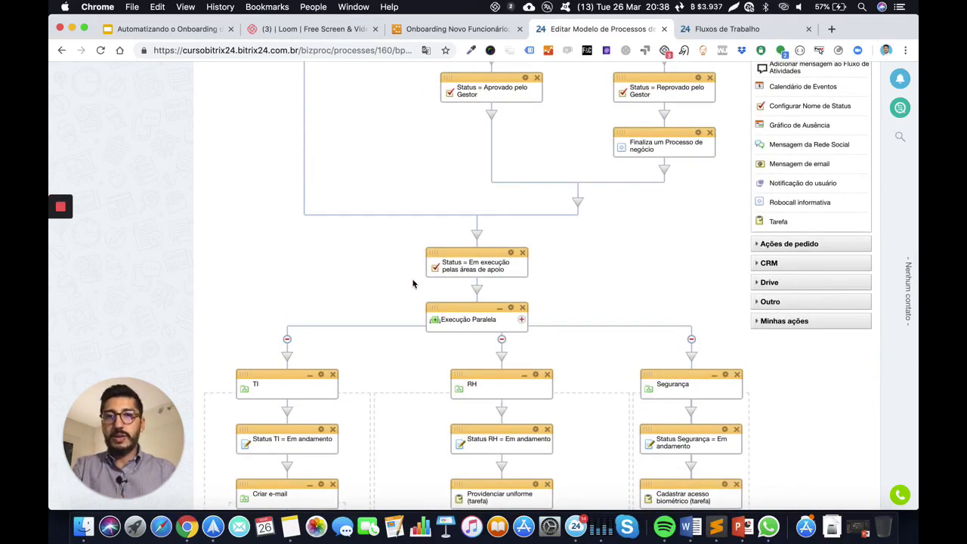
pyautogui.scroll(-3, 412, 284)
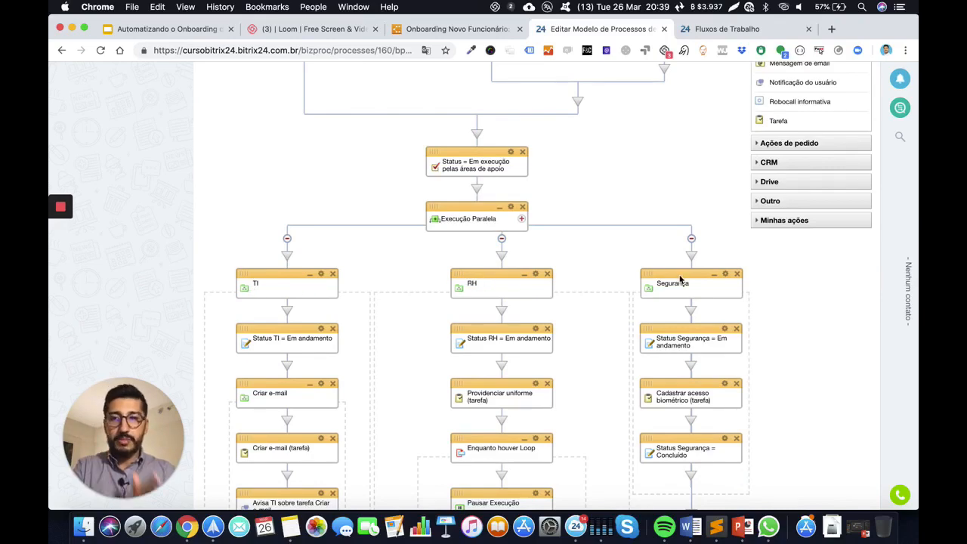
pyautogui.scroll(15, 565, 222)
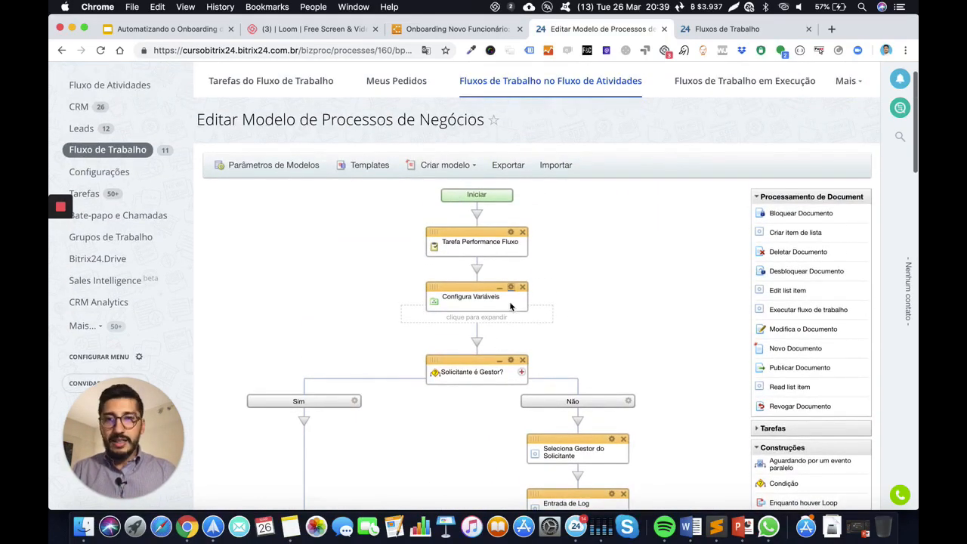
pyautogui.scroll(-3, 497, 330)
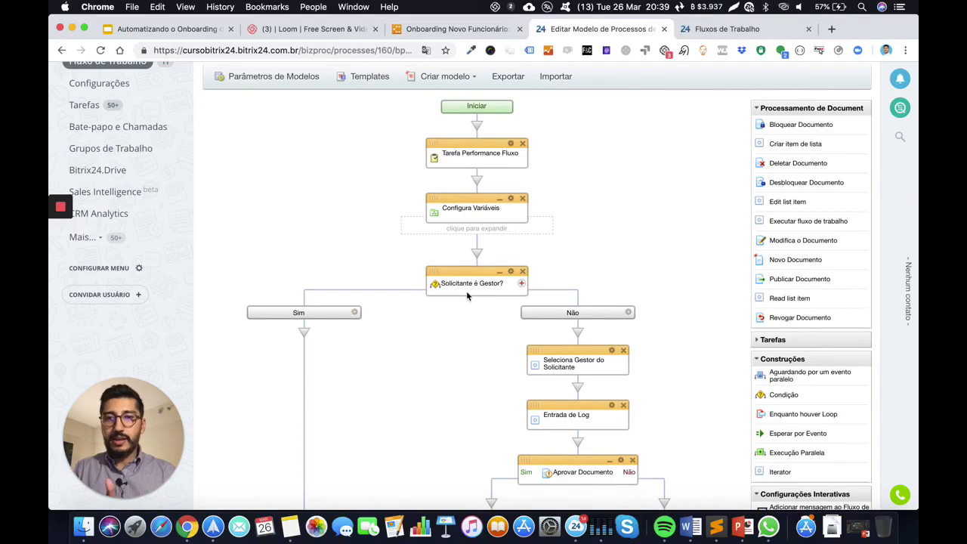
pyautogui.scroll(-1, 468, 294)
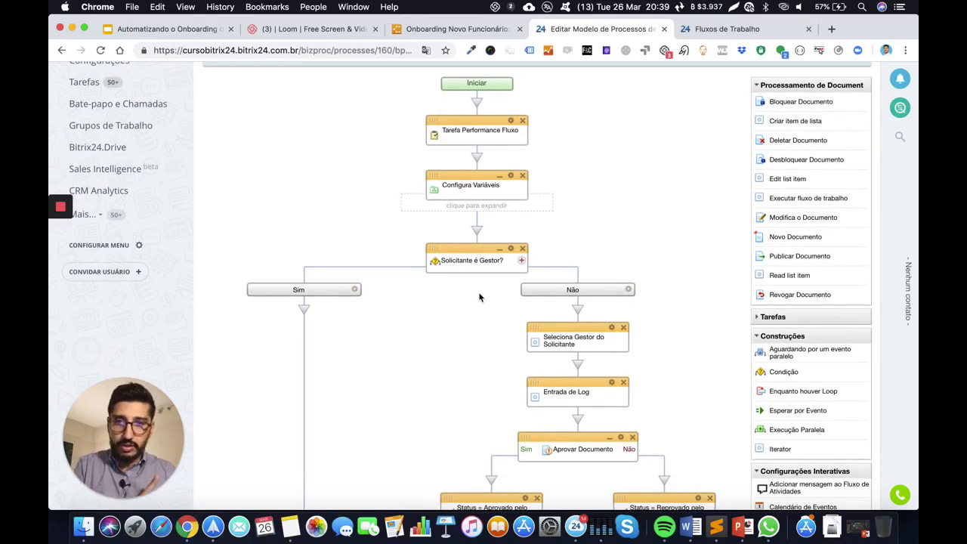
pyautogui.scroll(-3, 483, 267)
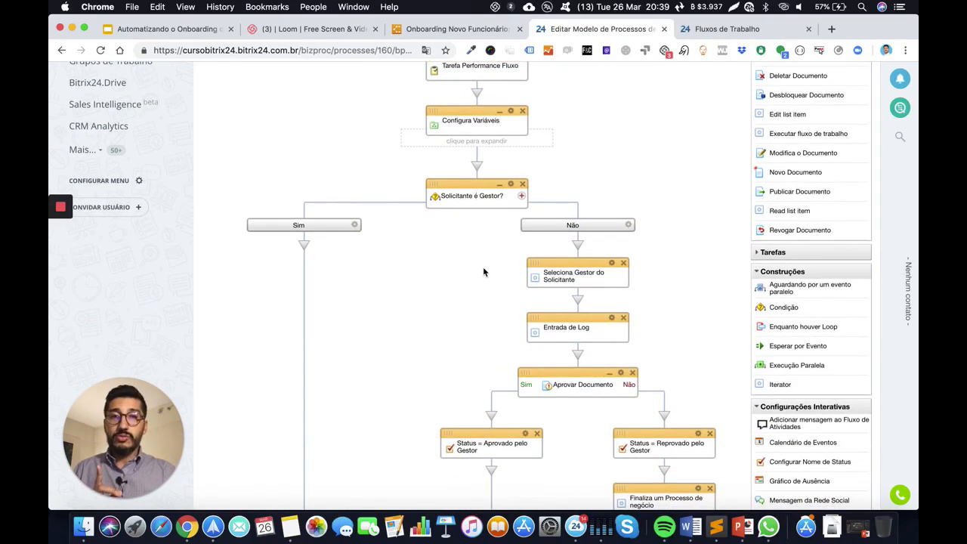
pyautogui.scroll(-2, 483, 272)
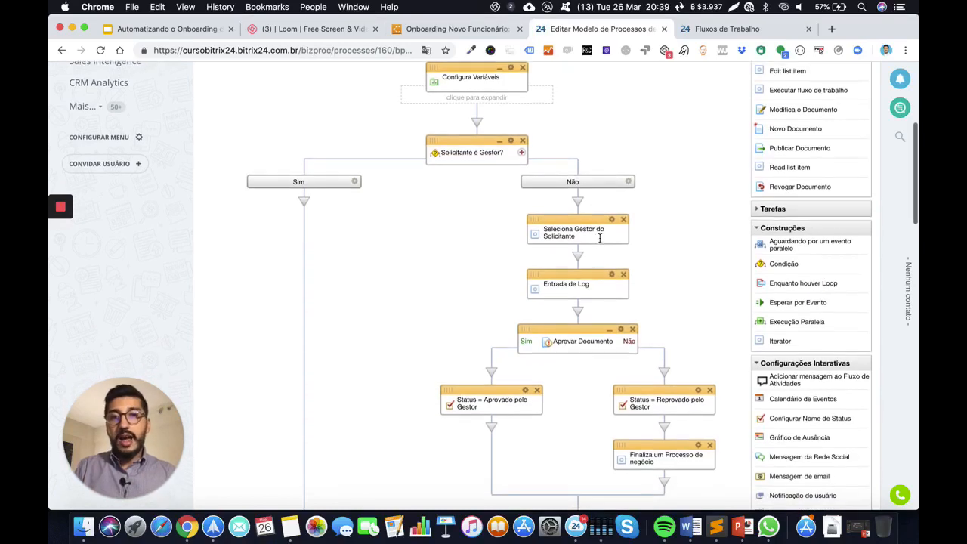
pyautogui.scroll(-5, 599, 238)
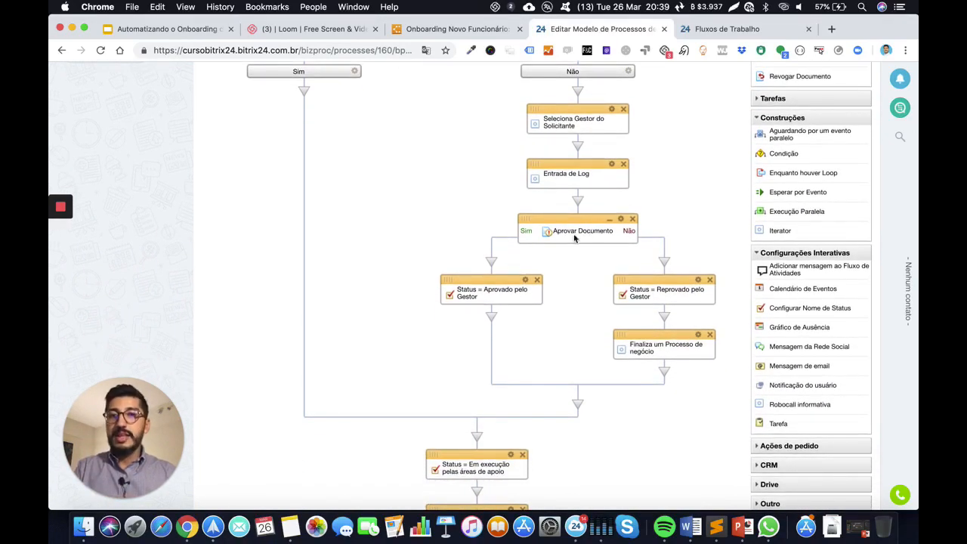
pyautogui.scroll(-3, 469, 283)
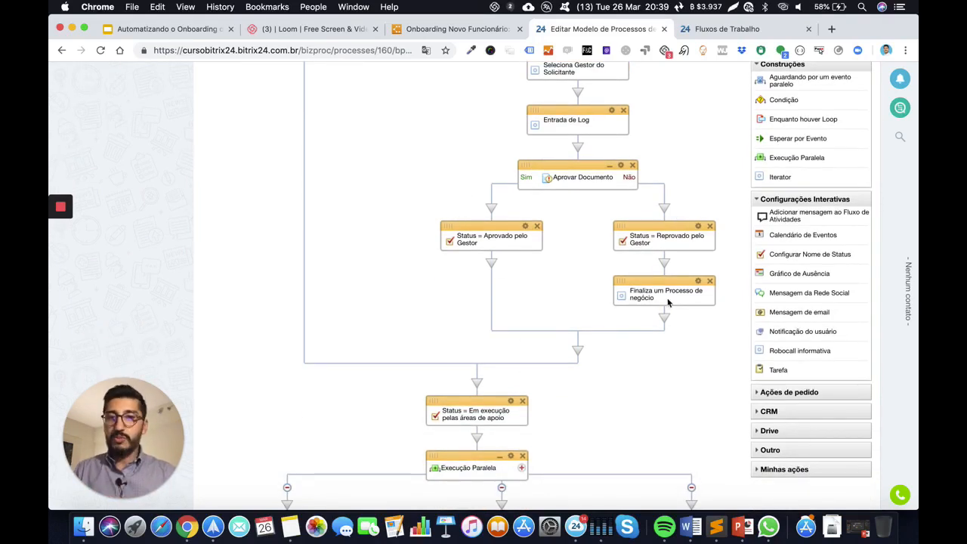
pyautogui.scroll(-10, 668, 302)
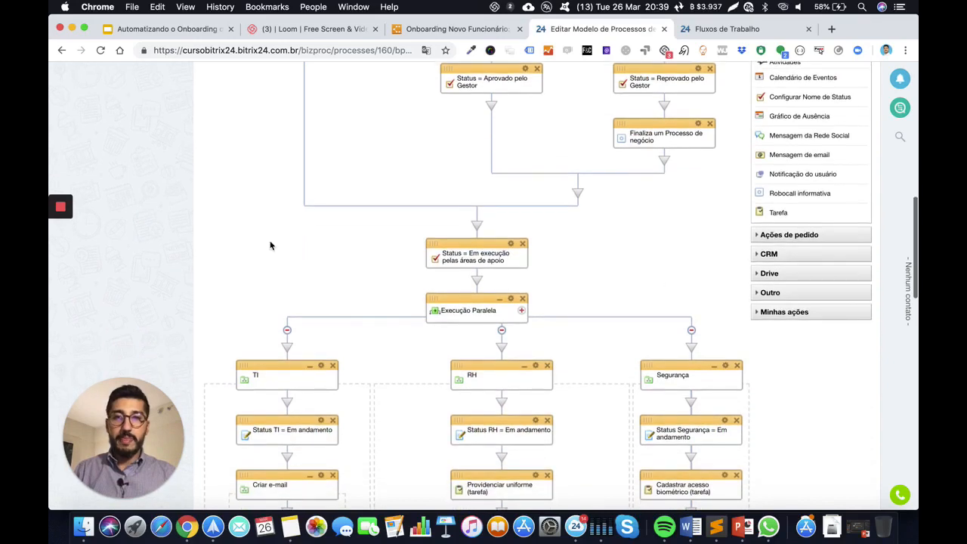
pyautogui.scroll(-4, 498, 174)
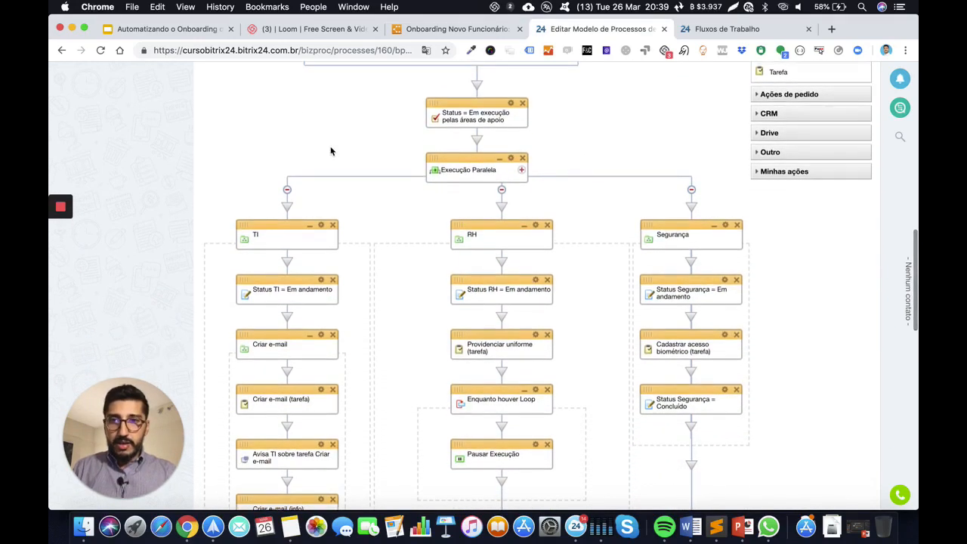
pyautogui.scroll(-3, 317, 160)
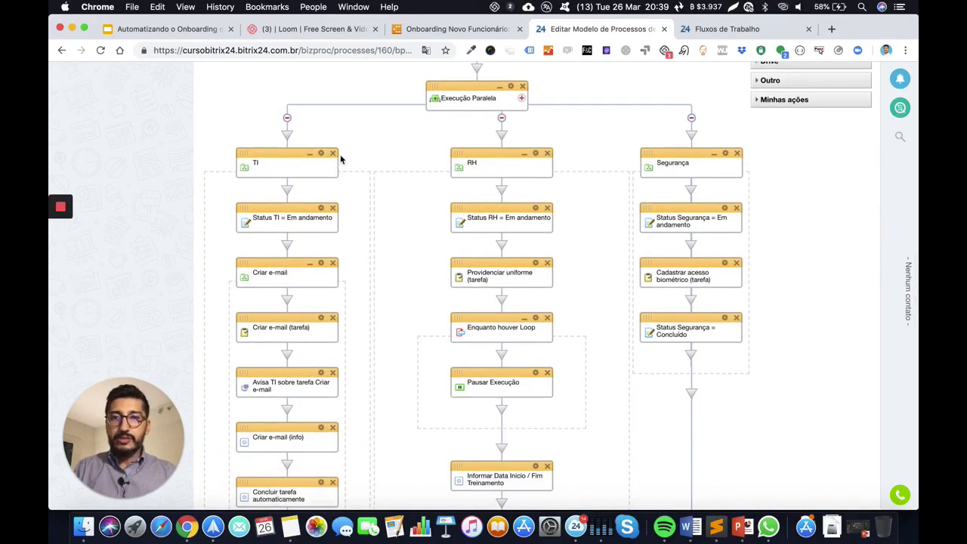
# Collapse and re-expand the TI, RH and Segurança branches in turn
pyautogui.click(309, 154)
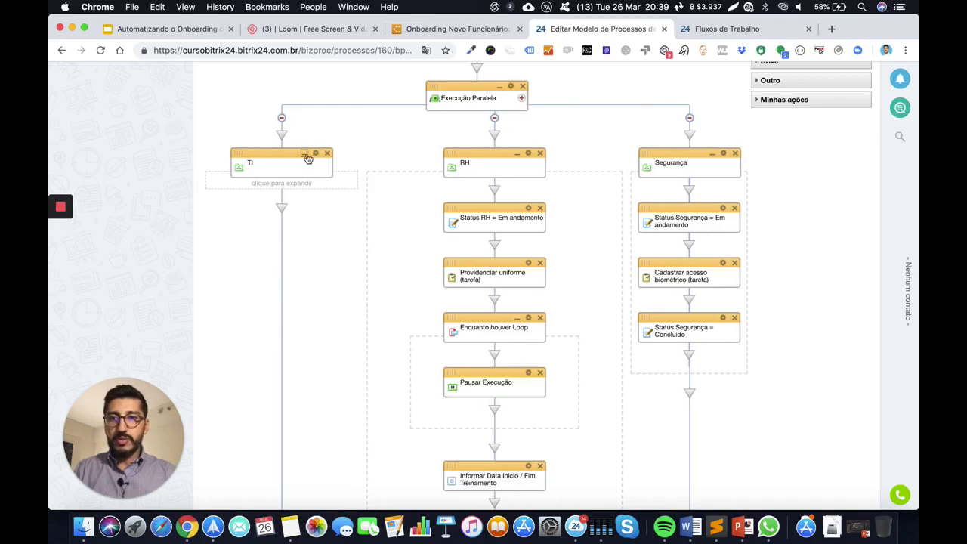
pyautogui.click(309, 154)
pyautogui.click(525, 154)
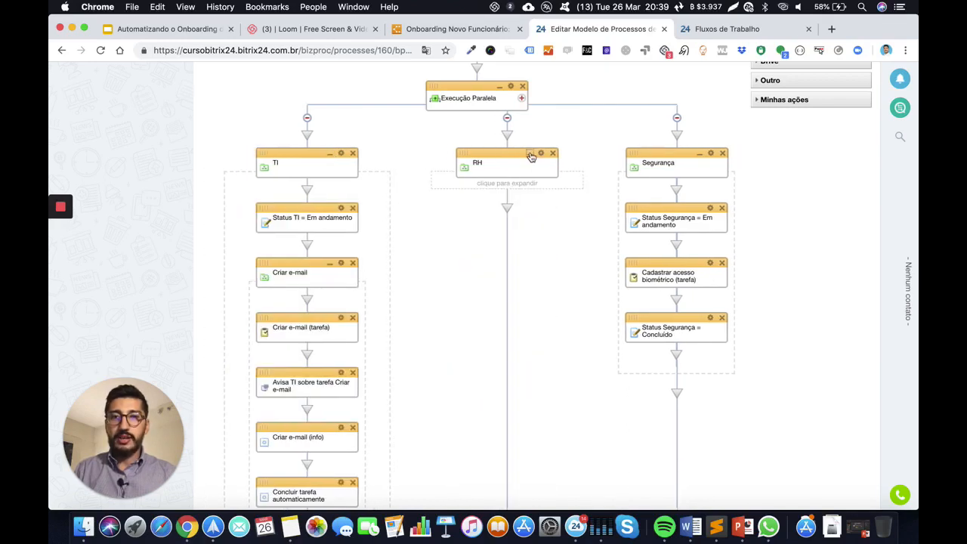
pyautogui.click(526, 154)
pyautogui.click(712, 154)
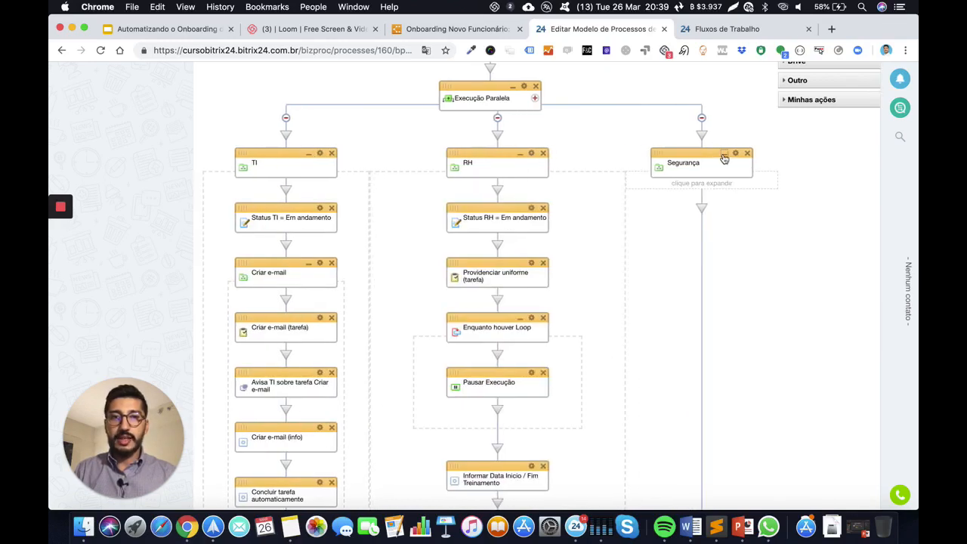
pyautogui.click(714, 155)
# Scroll down through the tasks of the three parallel branches
pyautogui.scroll(-3, 384, 180)
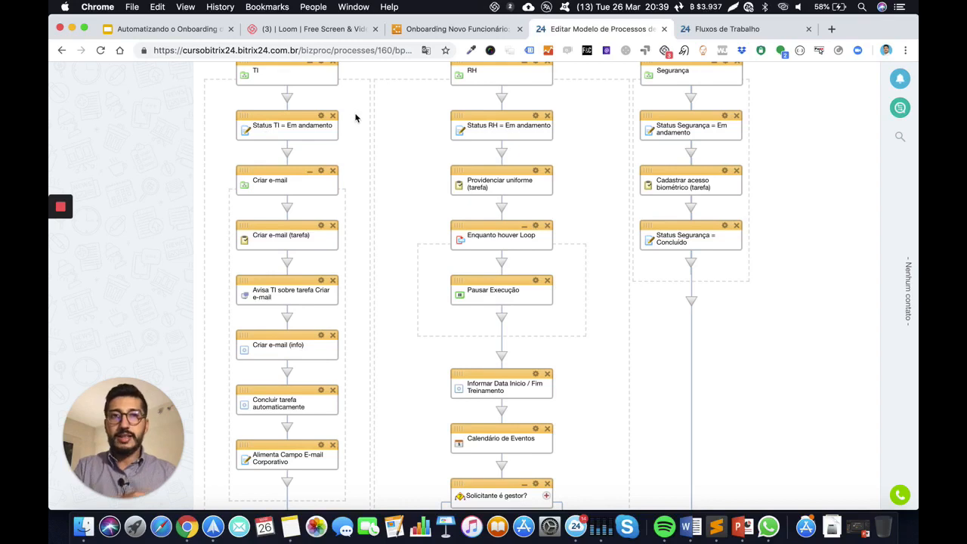
pyautogui.scroll(-2, 380, 151)
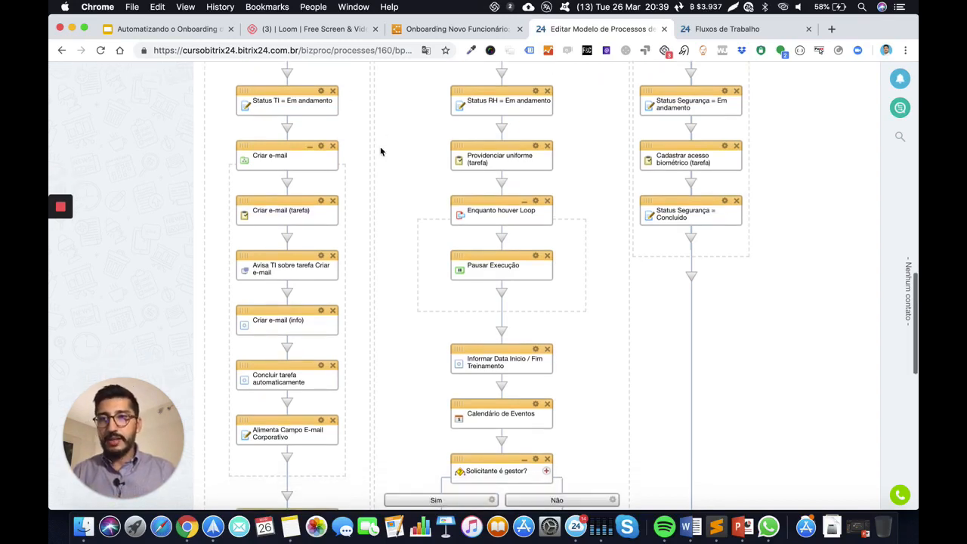
pyautogui.scroll(-1, 268, 145)
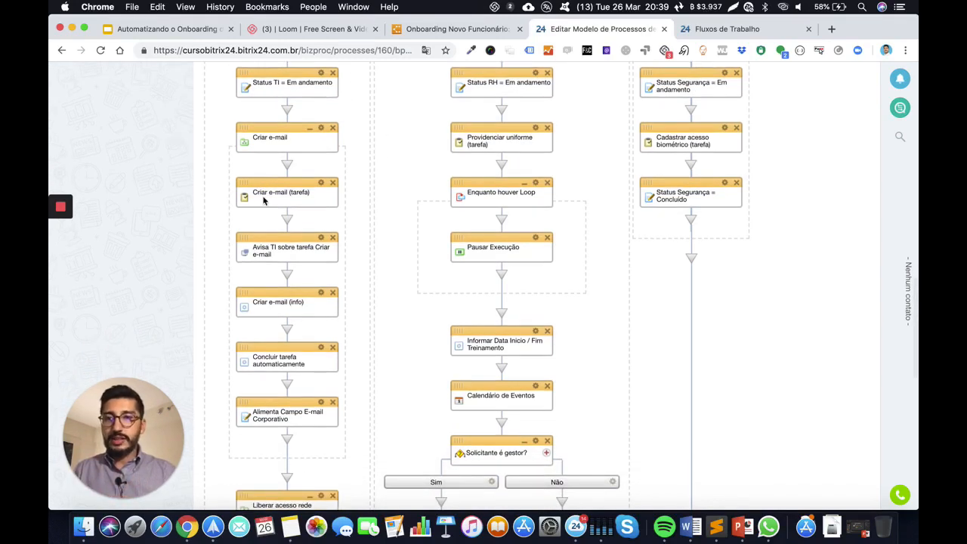
pyautogui.scroll(-3, 263, 200)
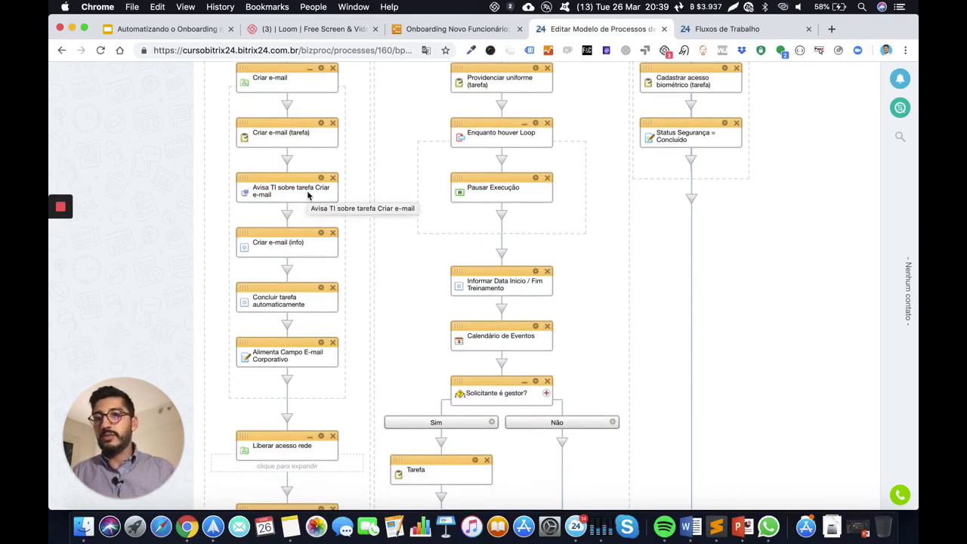
pyautogui.scroll(-3, 307, 195)
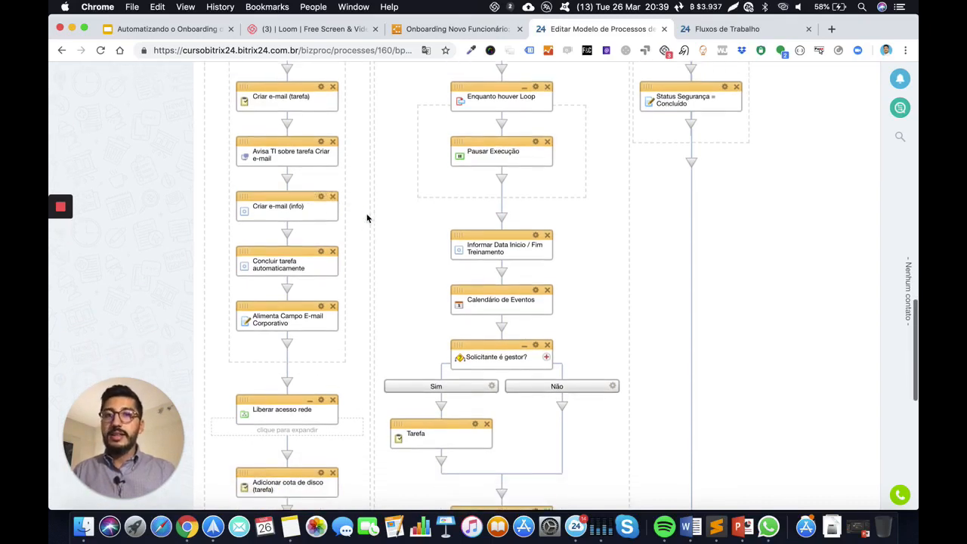
pyautogui.scroll(3, 360, 193)
pyautogui.scroll(-4, 360, 193)
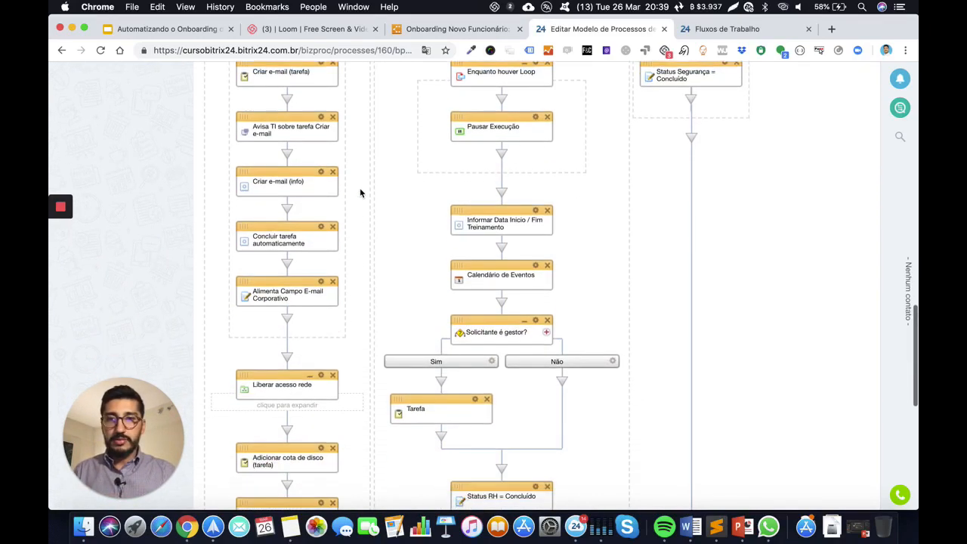
pyautogui.scroll(-2, 363, 206)
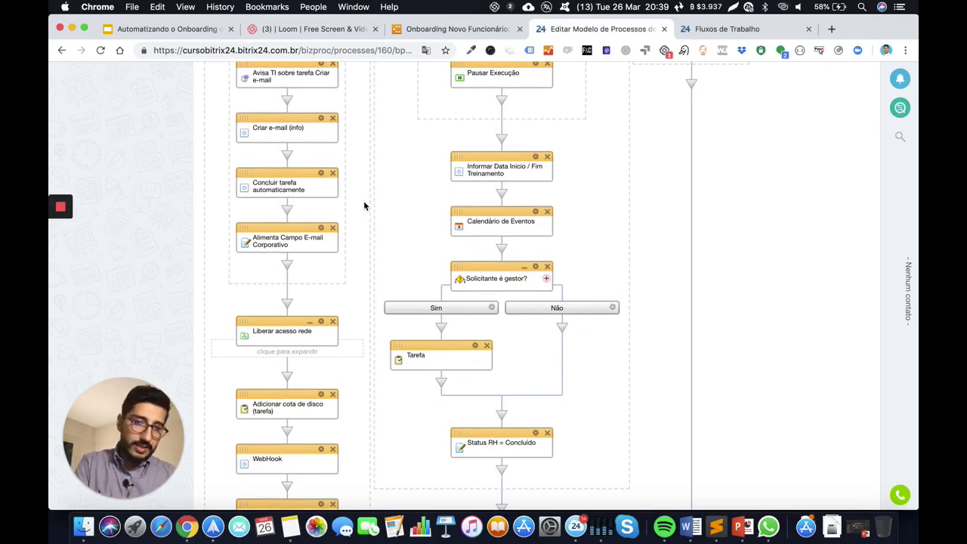
pyautogui.scroll(-3, 367, 241)
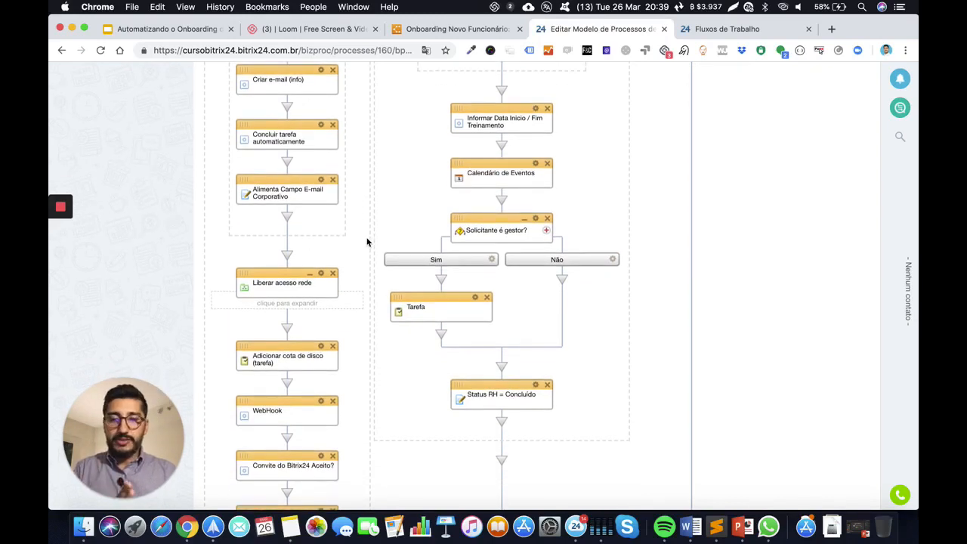
pyautogui.scroll(-2, 367, 241)
pyautogui.scroll(-3, 364, 178)
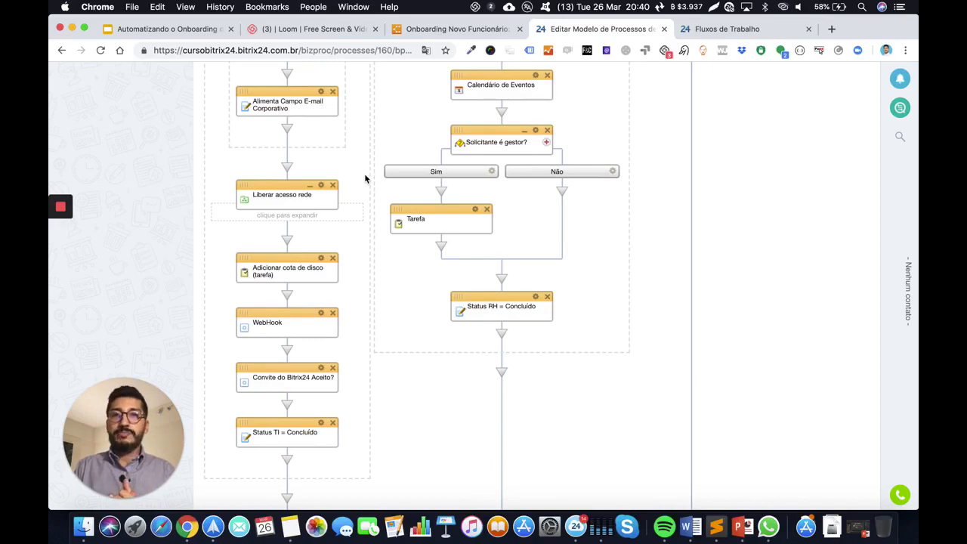
# Scroll back up to the Iniciar block at the top of the workflow
pyautogui.scroll(20, 373, 174)
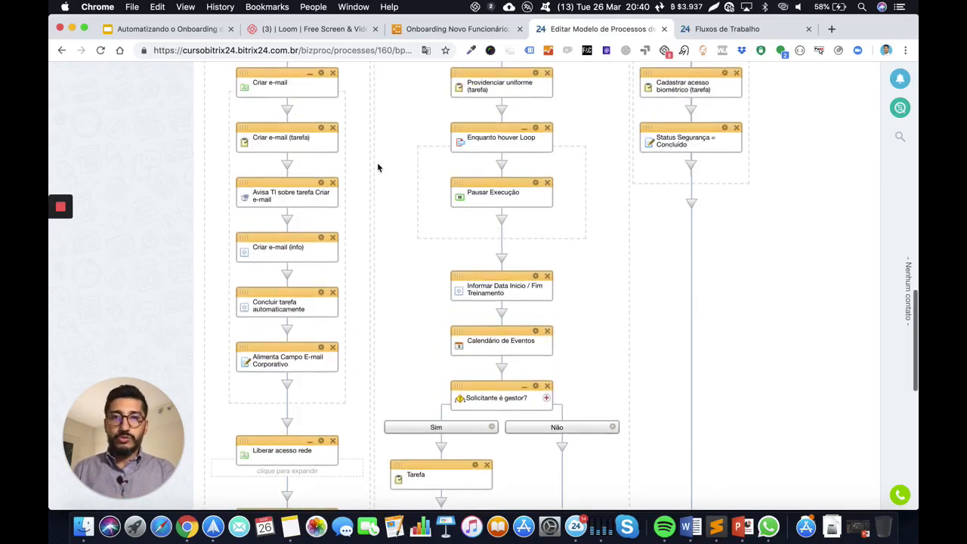
pyautogui.scroll(18, 384, 222)
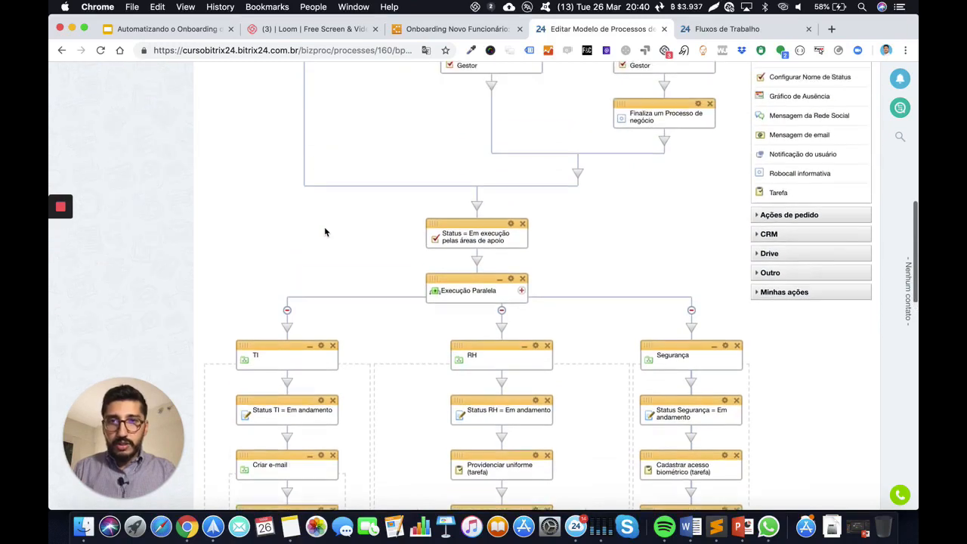
pyautogui.scroll(5, 378, 197)
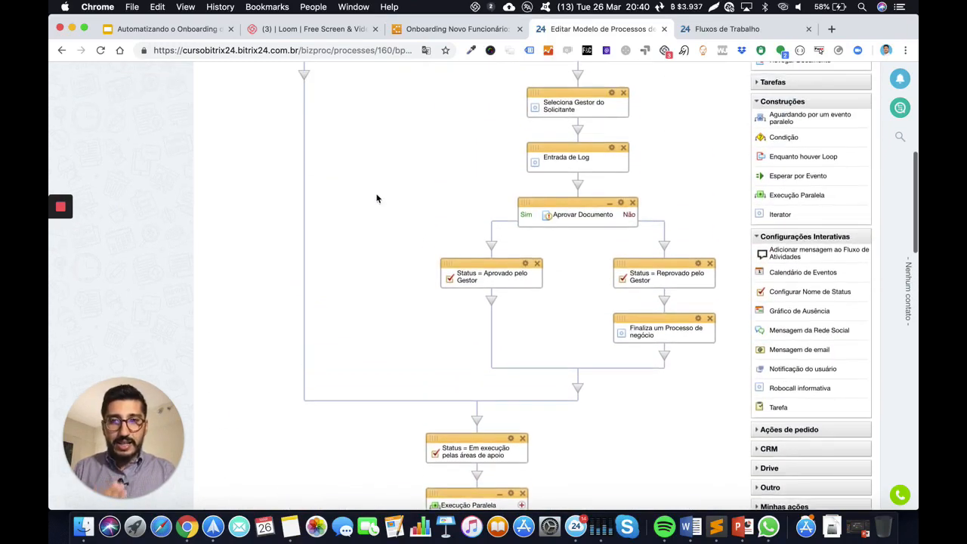
pyautogui.scroll(6, 438, 162)
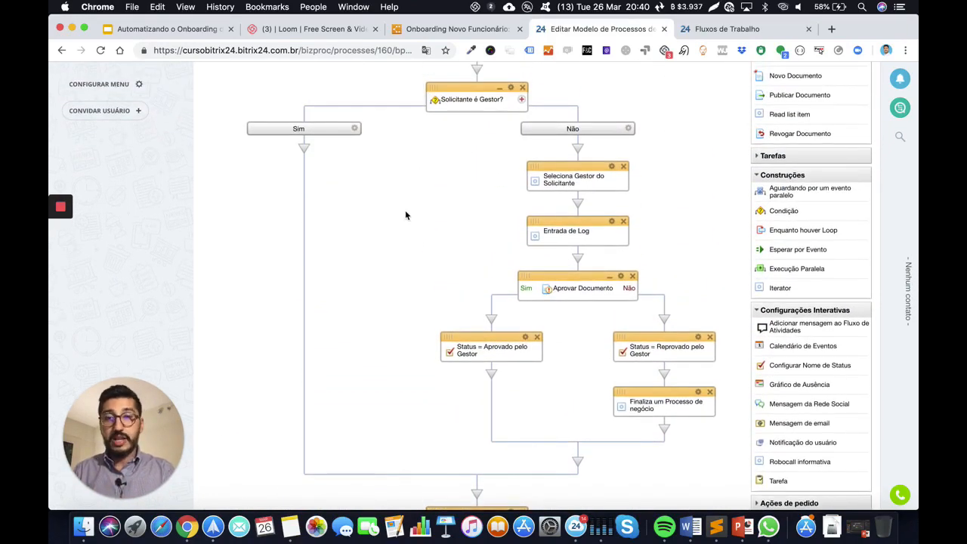
pyautogui.scroll(2, 318, 147)
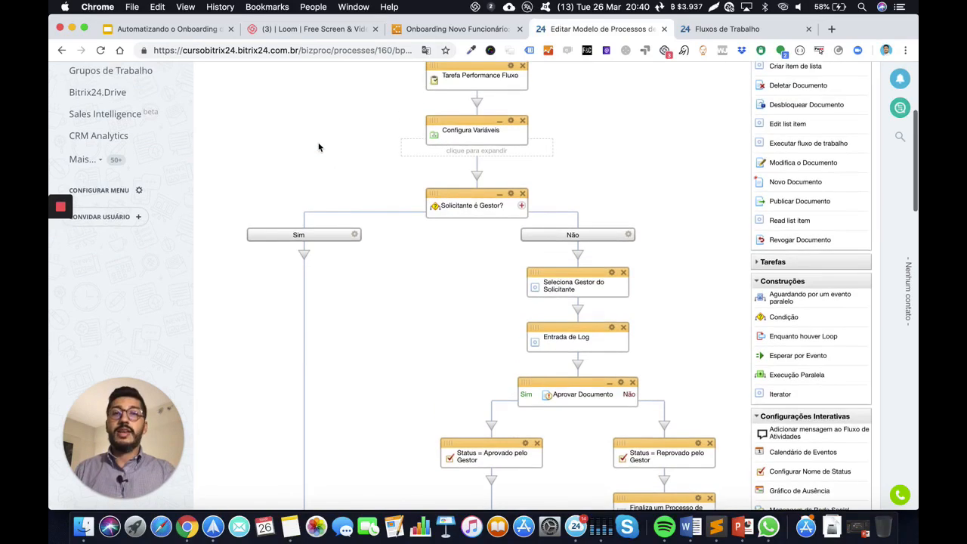
pyautogui.scroll(5, 524, 176)
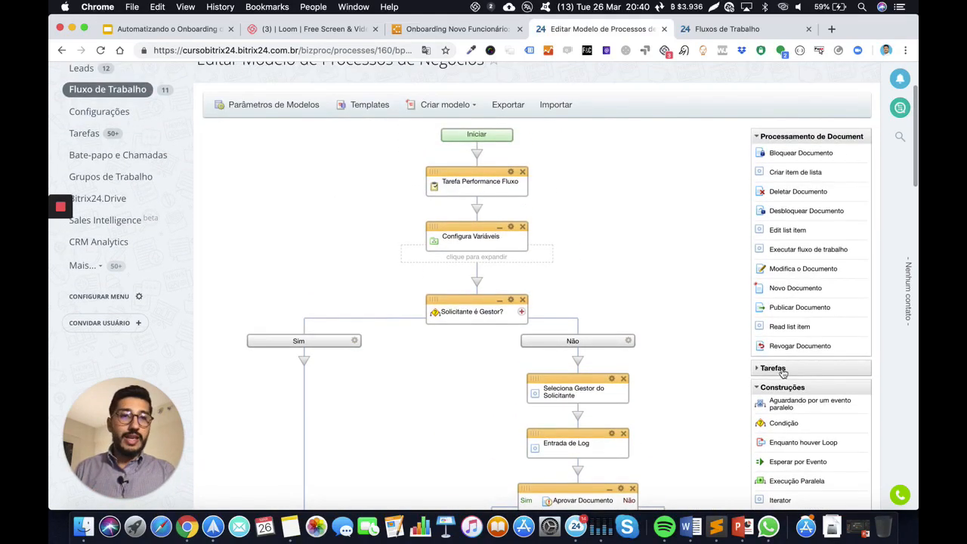
# Collapse the document processing, Tarefas, Construções and Configurações Interativas palette groups, then review template parameters unchanged
pyautogui.click(806, 137)
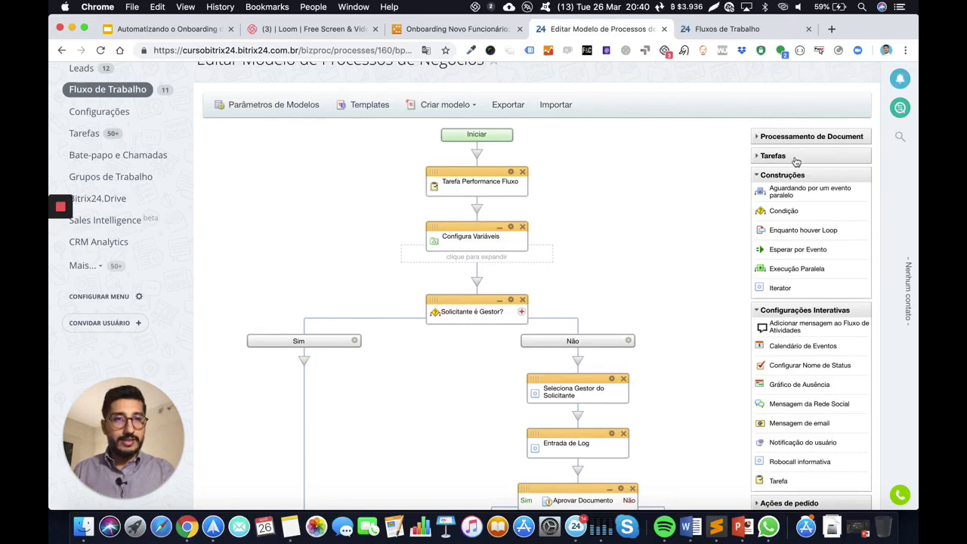
pyautogui.click(761, 159)
pyautogui.click(761, 158)
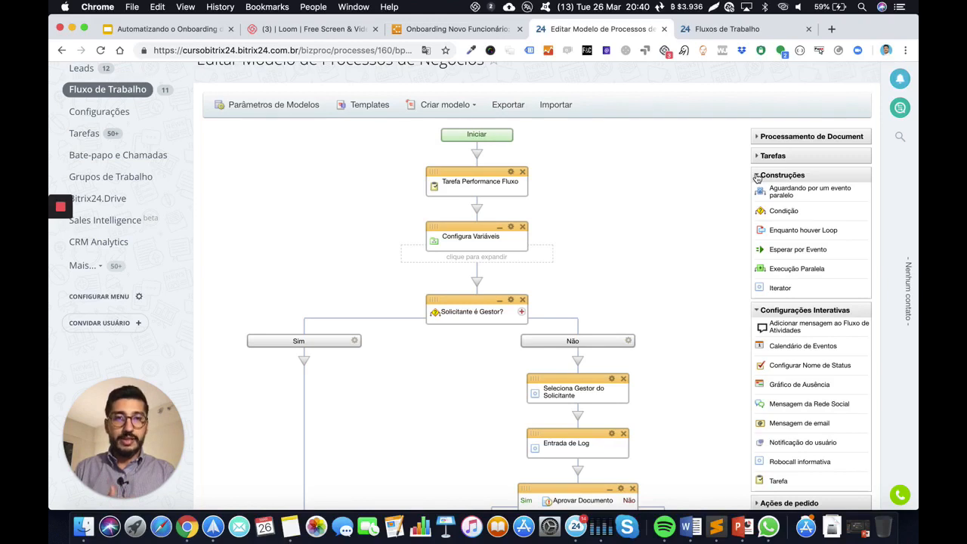
pyautogui.click(758, 178)
pyautogui.click(756, 194)
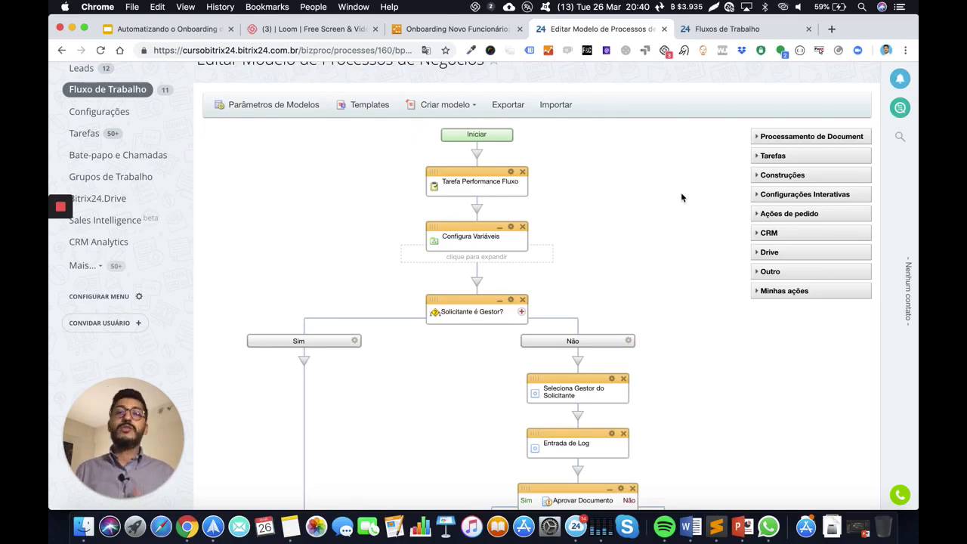
pyautogui.click(286, 108)
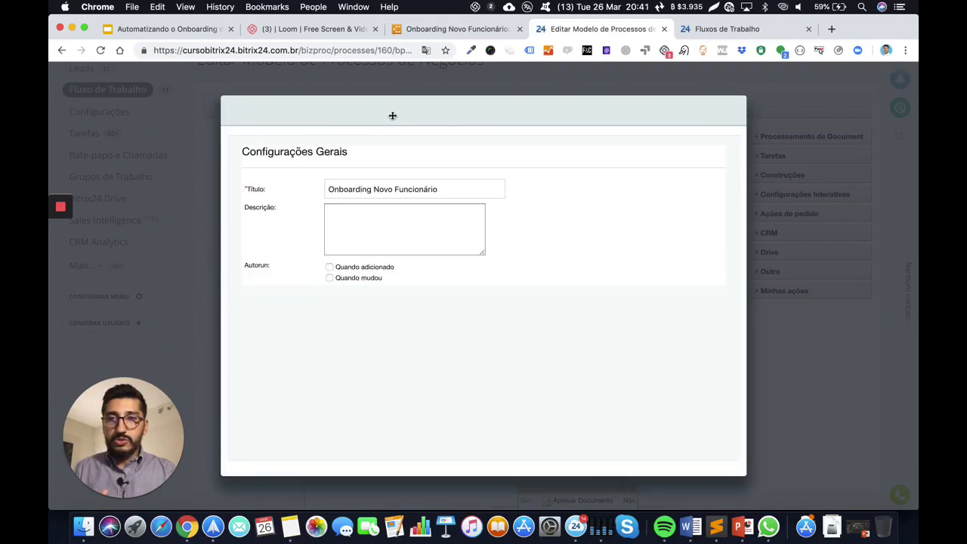
pyautogui.click(730, 109)
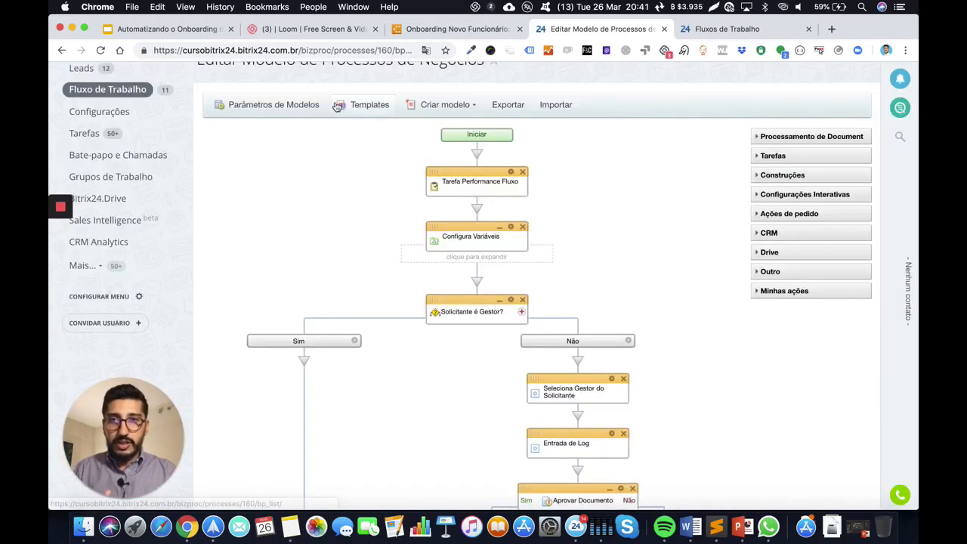